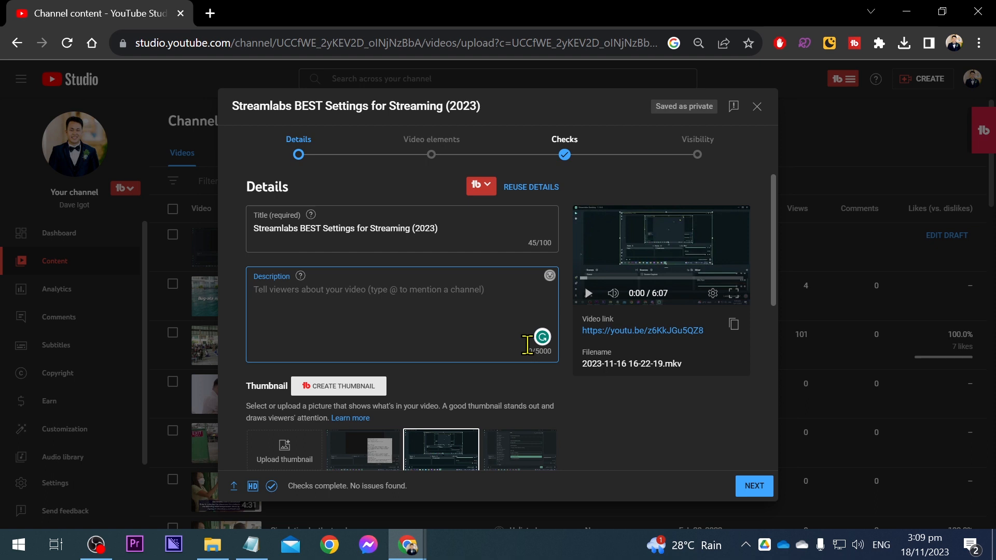
- Start creating a custom thumbnail for the video, using a still frame from the video as the background type
scroll(506, 360, down, 2)
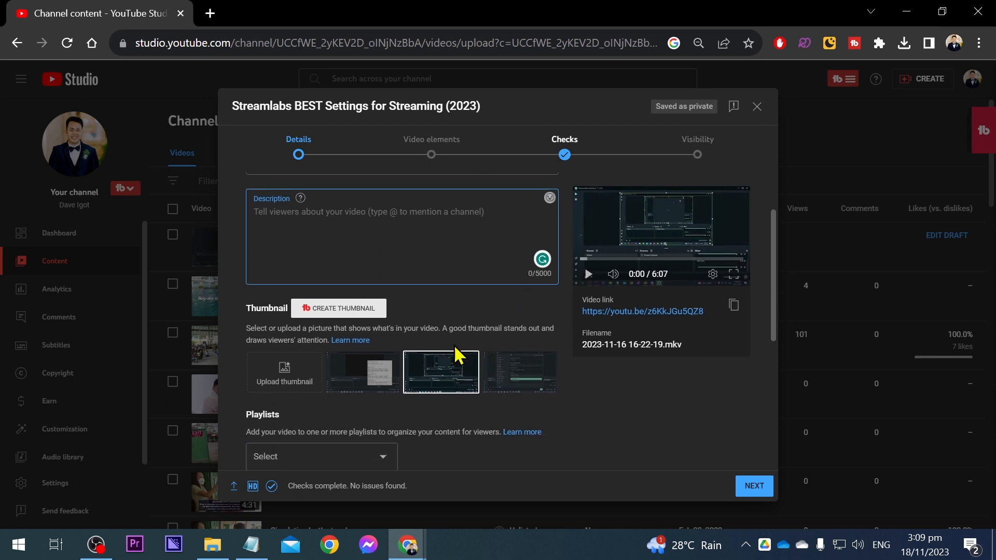
click(323, 316)
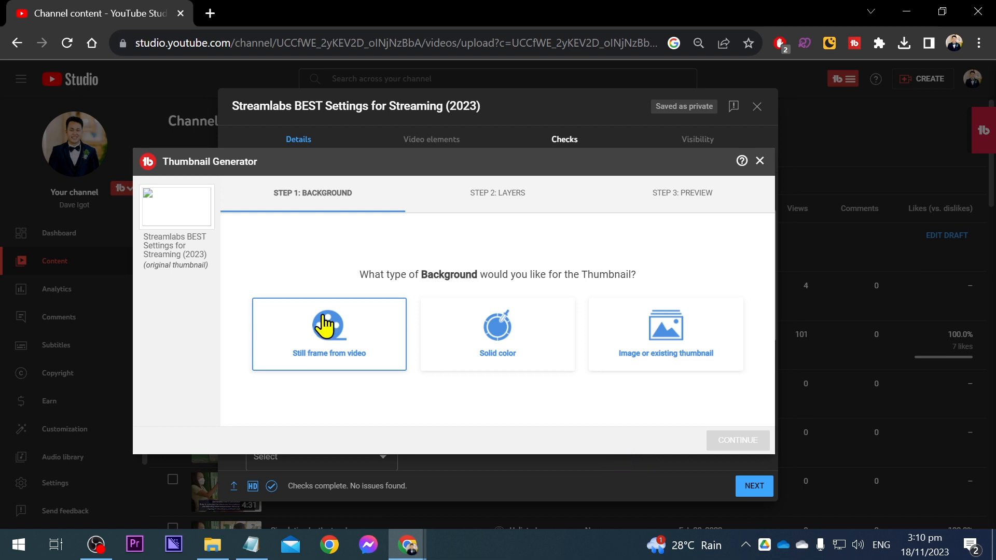
click(329, 351)
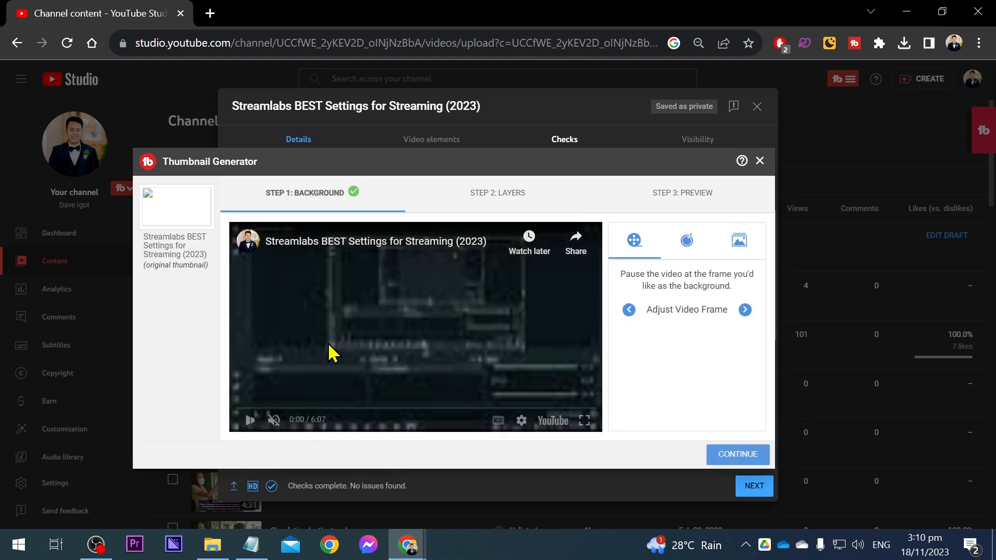
- Choose the paused video frame at 0:27 as the thumbnail background and continue to the layers stage
click(331, 378)
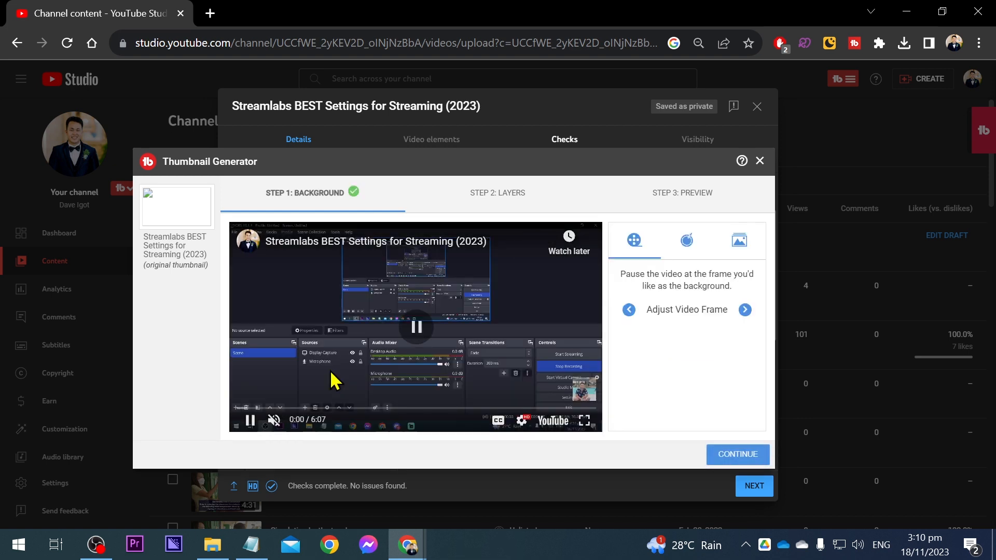
click(317, 408)
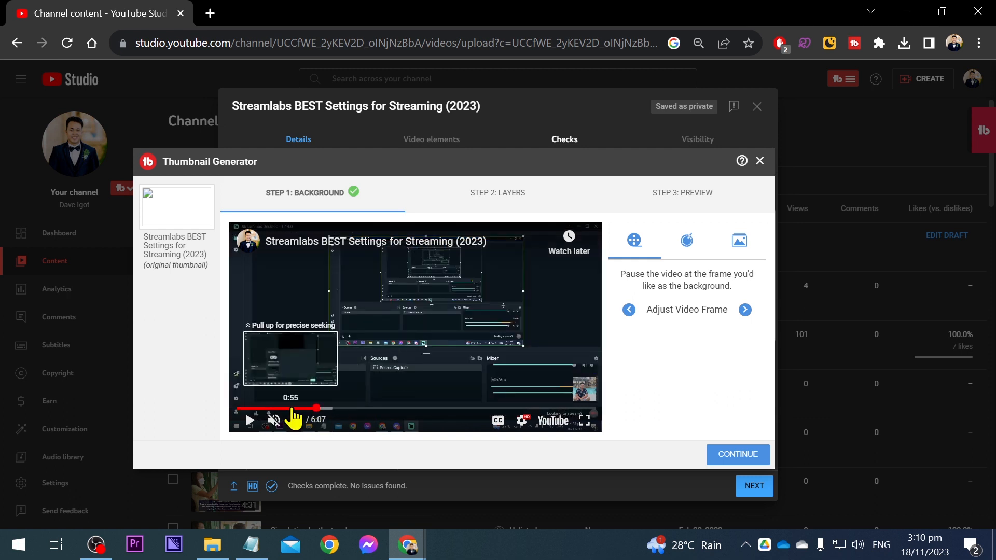
click(276, 409)
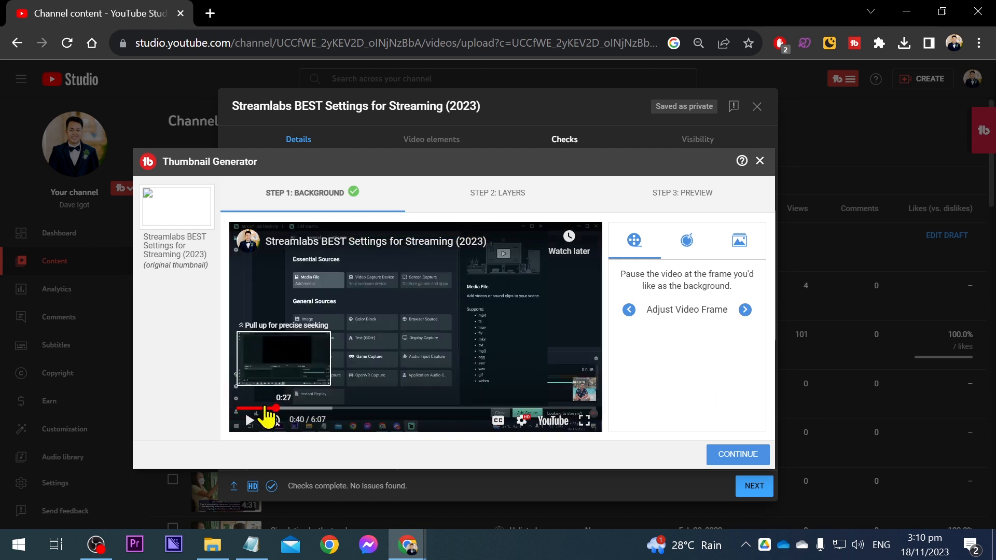
click(265, 408)
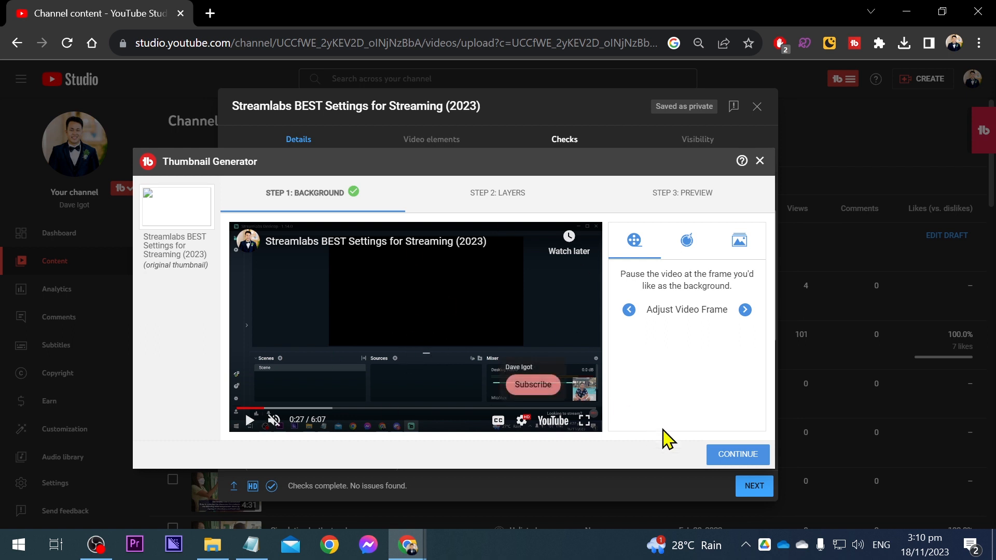
click(721, 459)
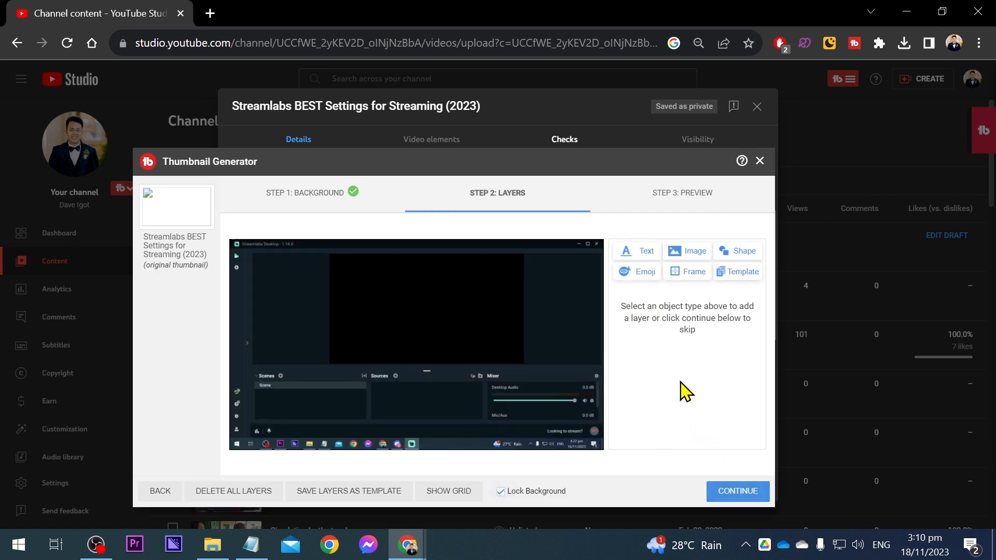
- Add the custom Streamlabs logo image and enlarge it to fill most of the thumbnail's right half
click(683, 254)
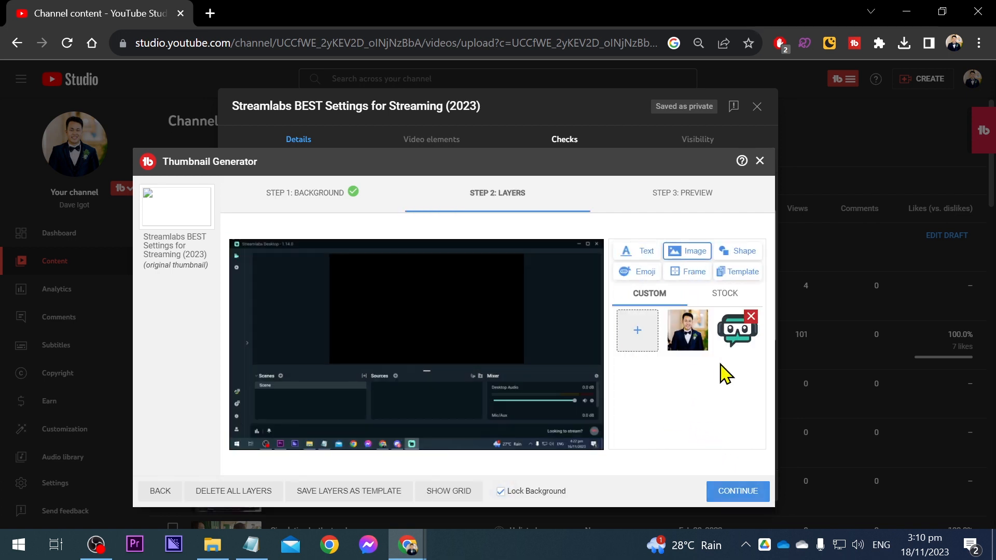
click(735, 344)
drag(259, 279, 557, 278)
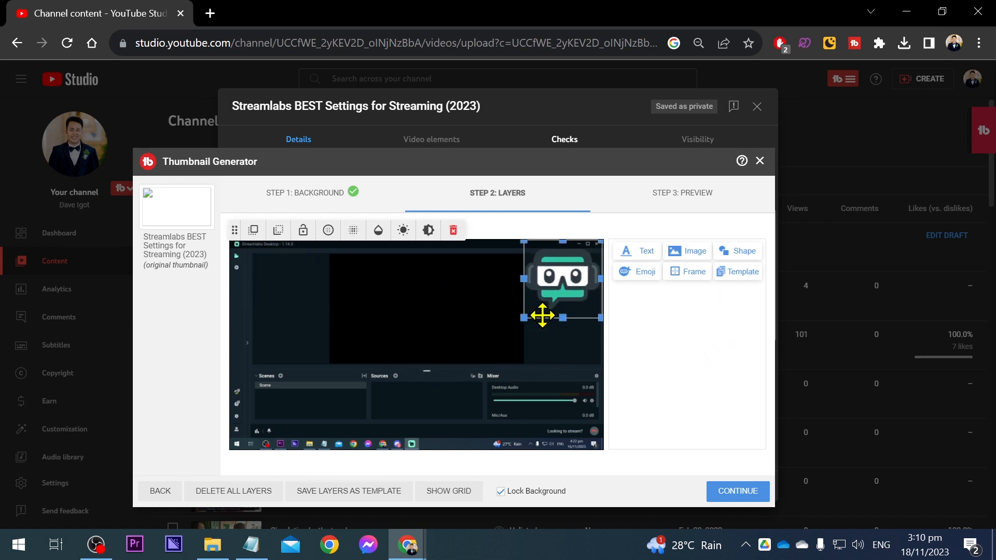
drag(526, 316, 427, 433)
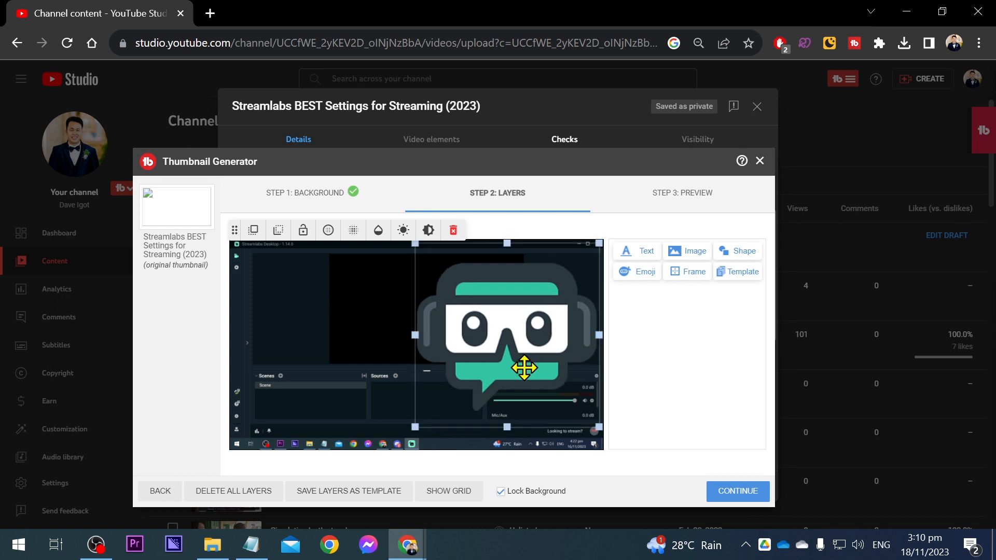
drag(518, 367, 520, 383)
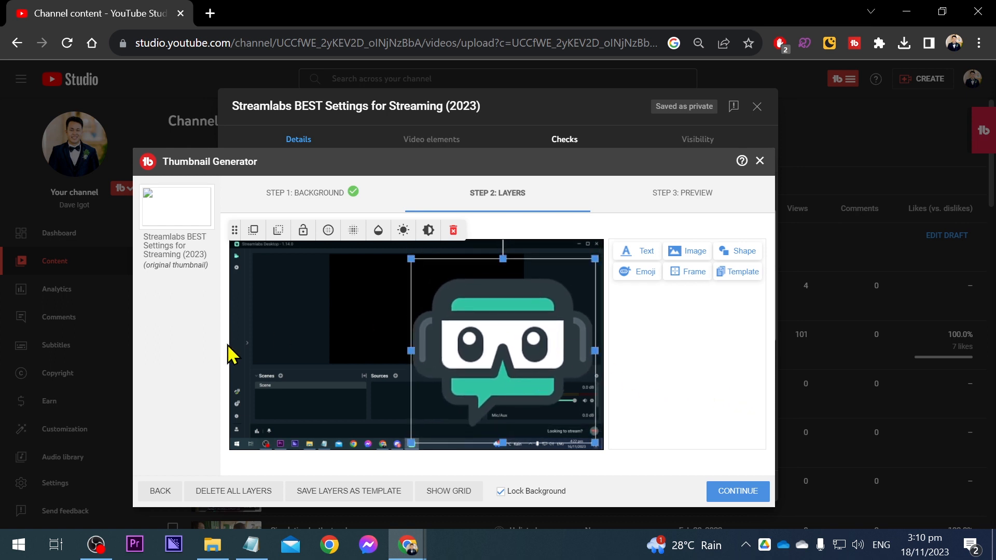
drag(504, 310, 506, 304)
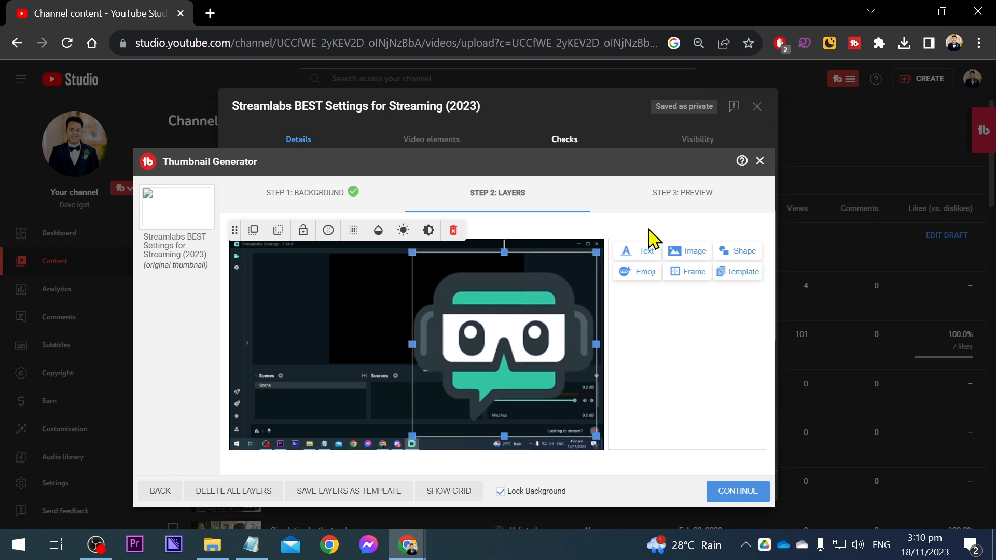
- Add a filled square shape and stretch it to cover the thumbnail's left part at full height, up to the logo
click(746, 253)
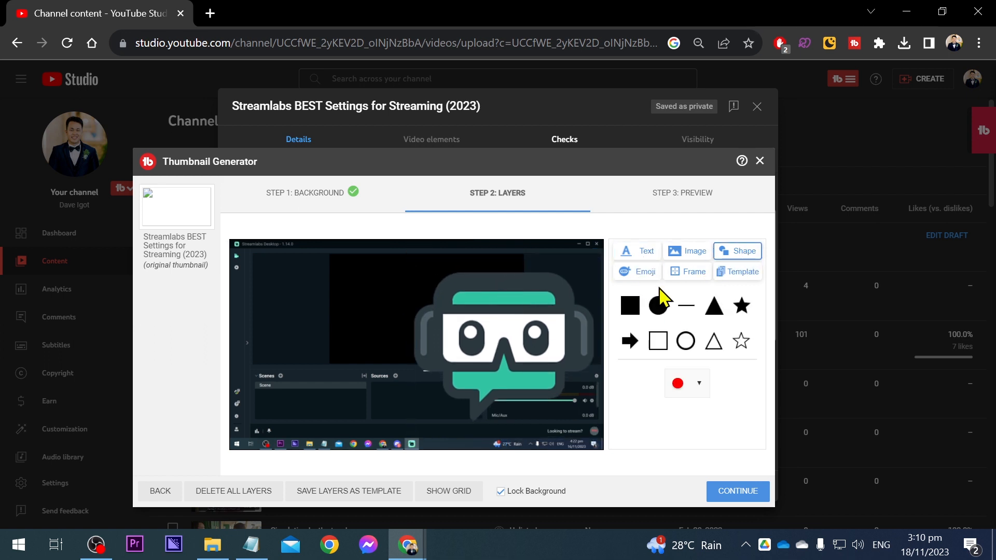
click(630, 306)
drag(367, 329, 403, 450)
click(281, 297)
click(282, 295)
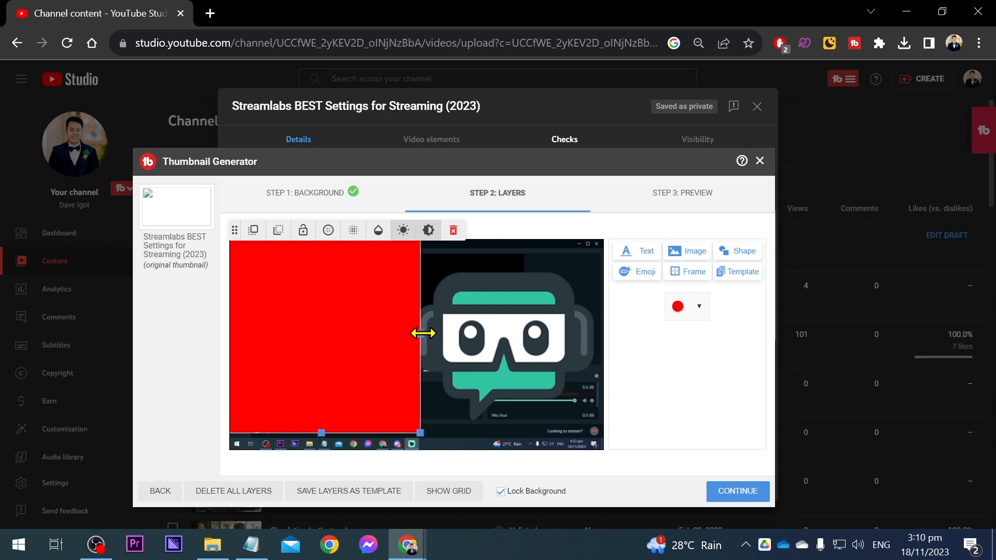
drag(420, 333, 399, 333)
drag(308, 431, 304, 469)
drag(398, 346, 406, 346)
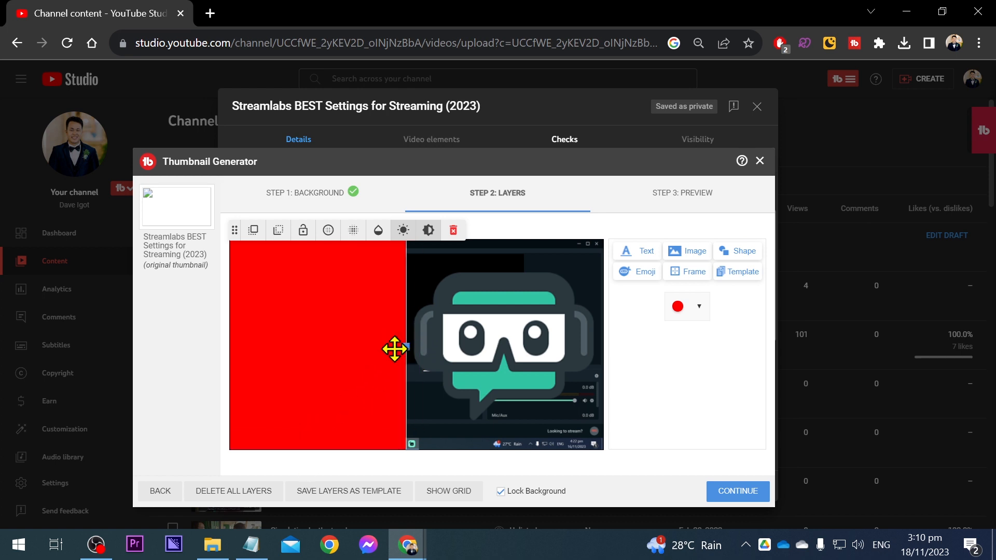
- Set the colour of the filled rectangle to white, #ffffff
click(696, 307)
drag(712, 362, 662, 334)
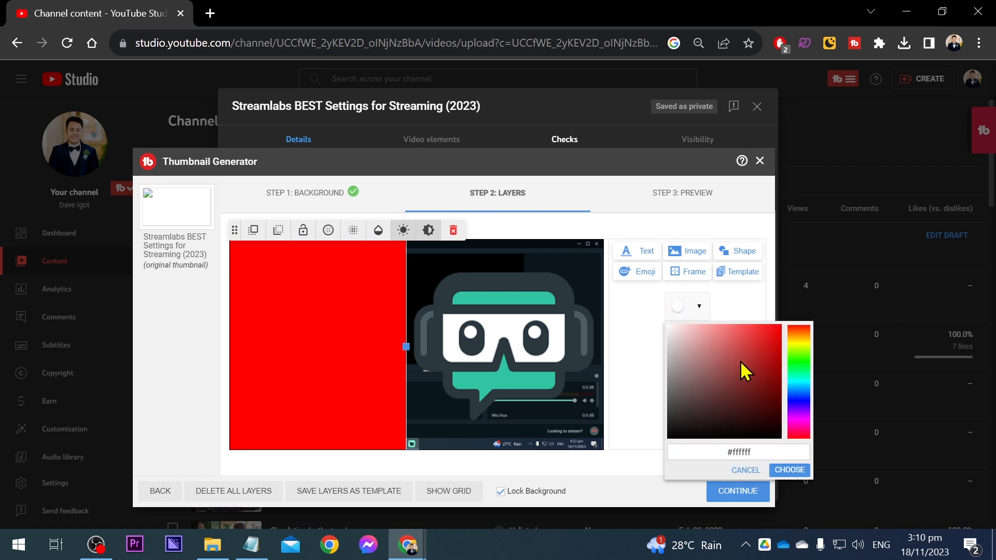
click(789, 469)
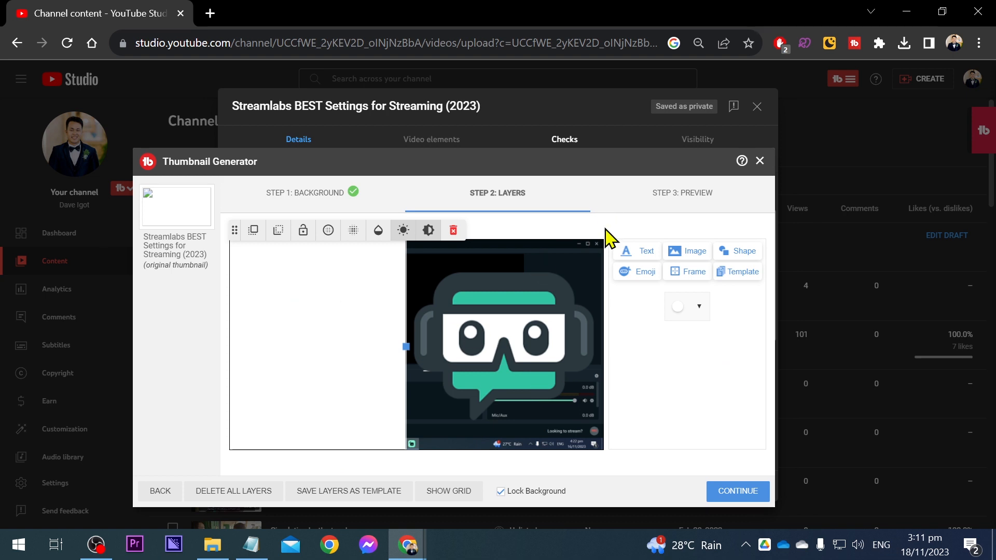
- Start a text layer reading "BEST", keeping the Archivo Black font
click(647, 254)
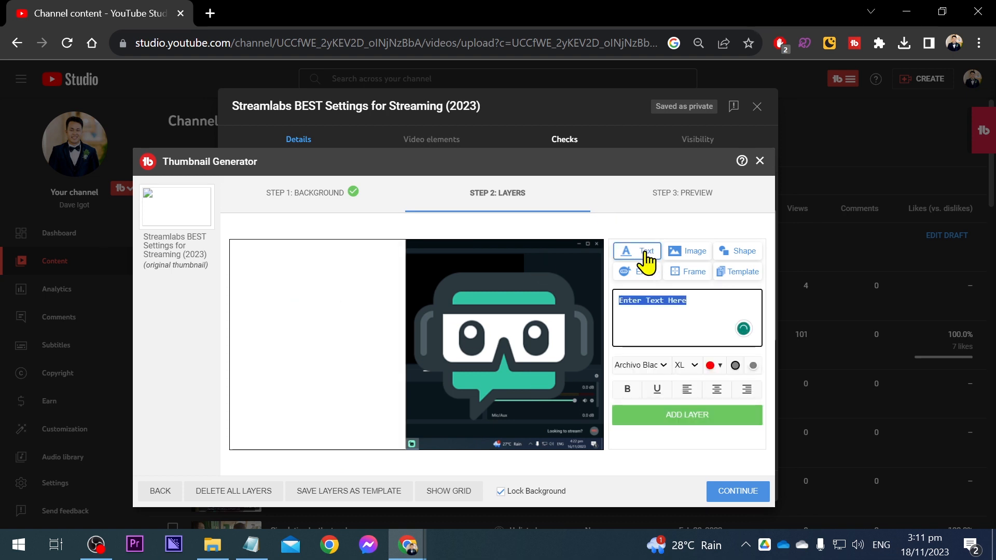
click(641, 365)
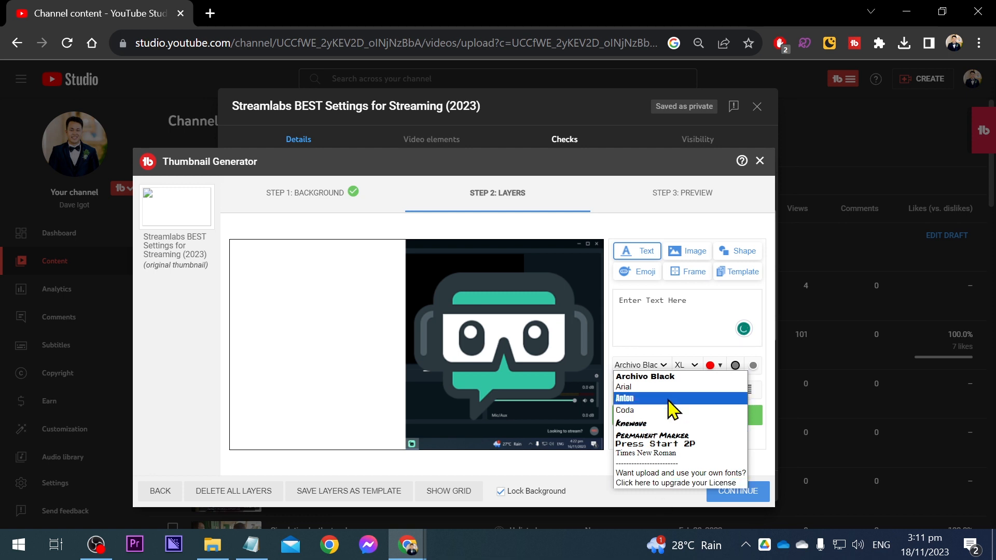
click(674, 320)
key(ctrl+a)
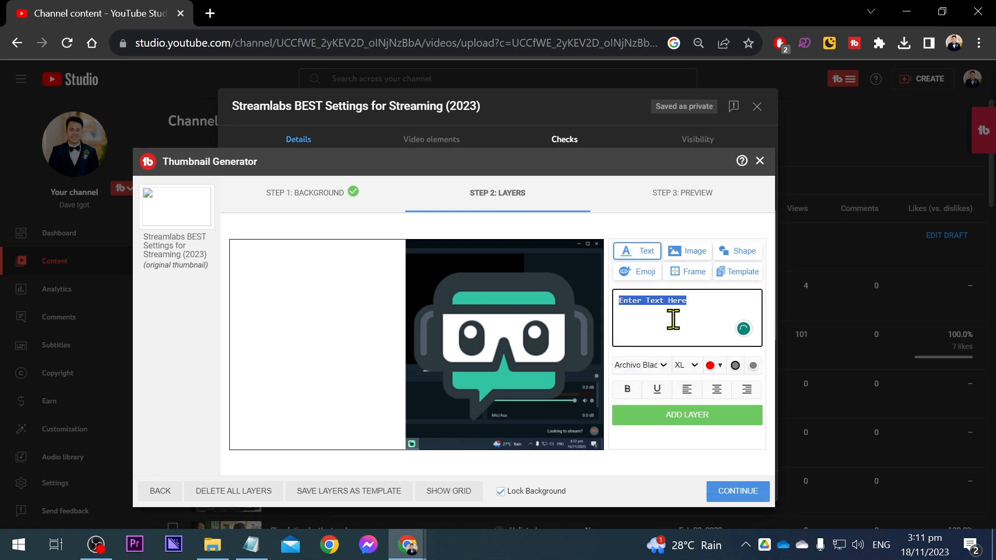
text(B)
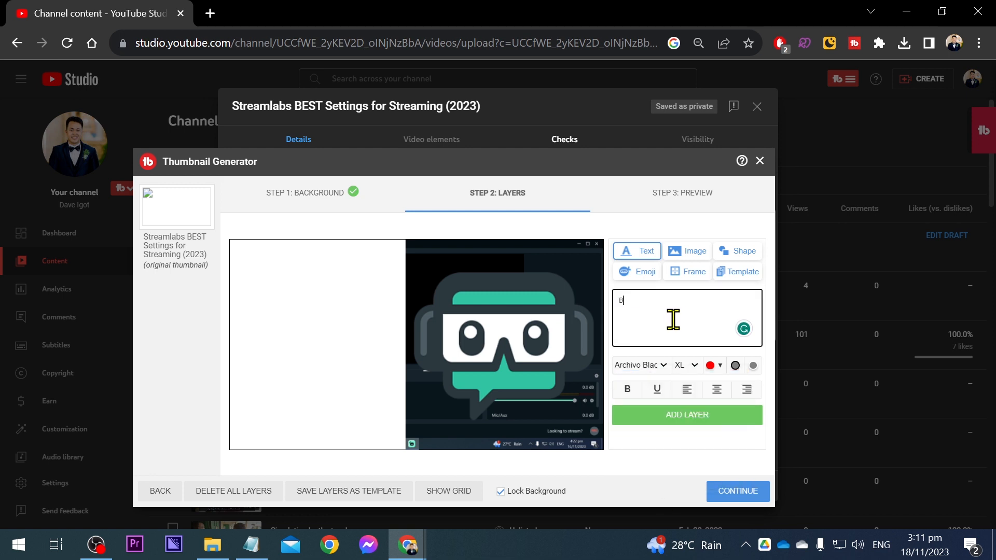
text(E)
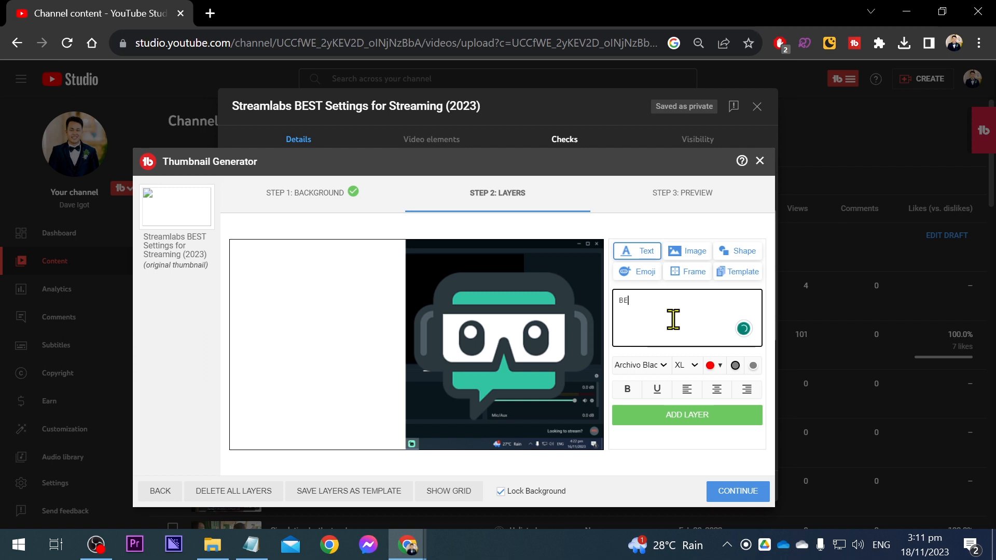
text(ST)
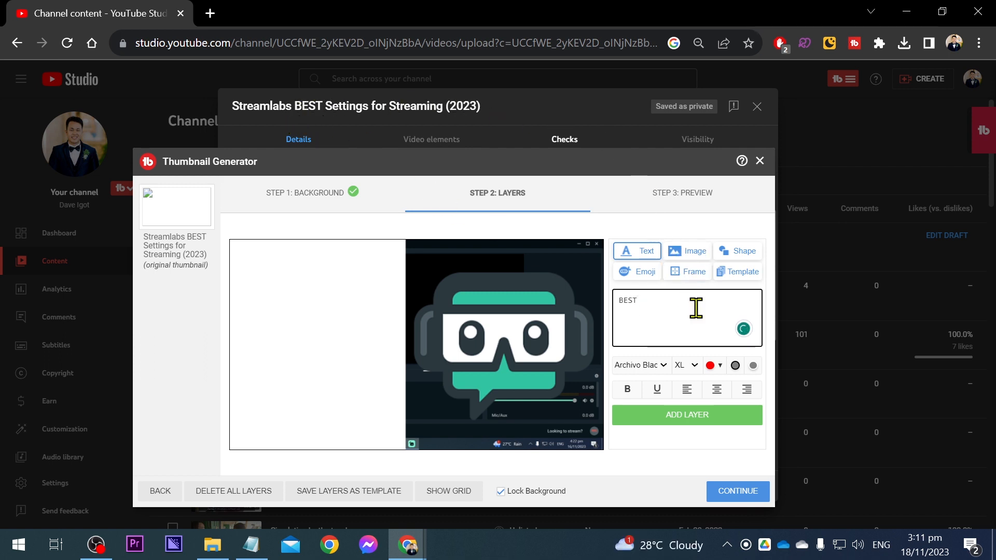
key(ctrl+a)
- Set the "BEST" text colour to blue, #0020ff, and add it to the thumbnail as a layer
click(711, 367)
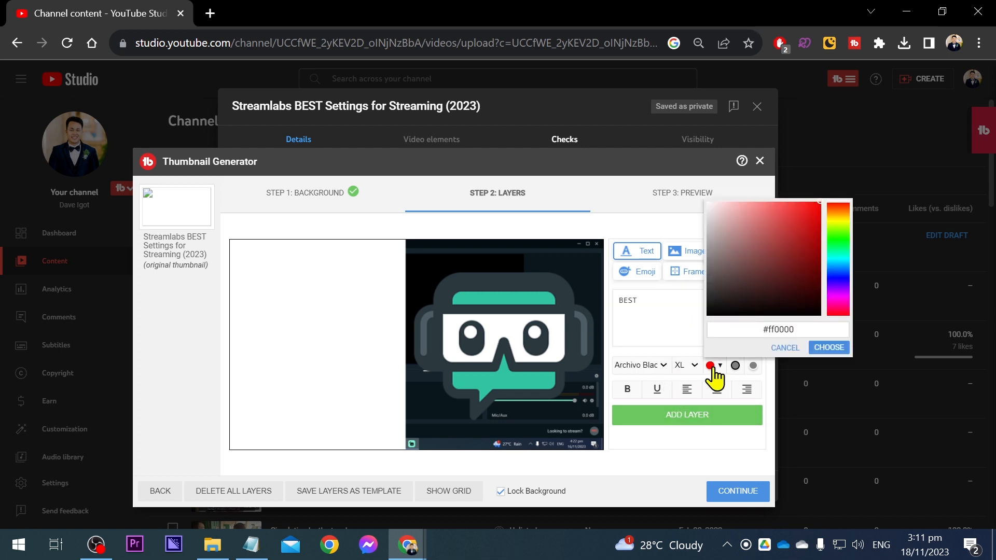
click(832, 271)
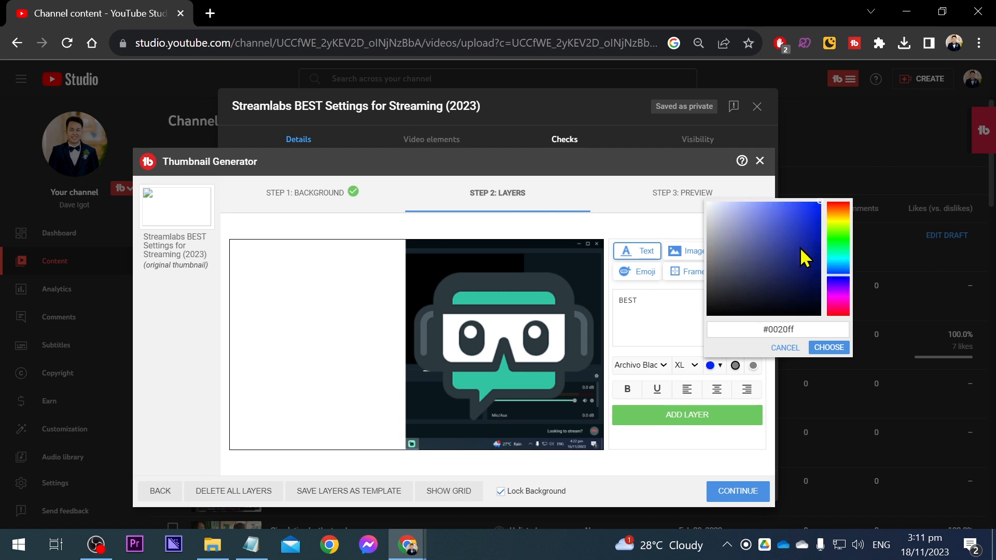
click(821, 201)
click(829, 347)
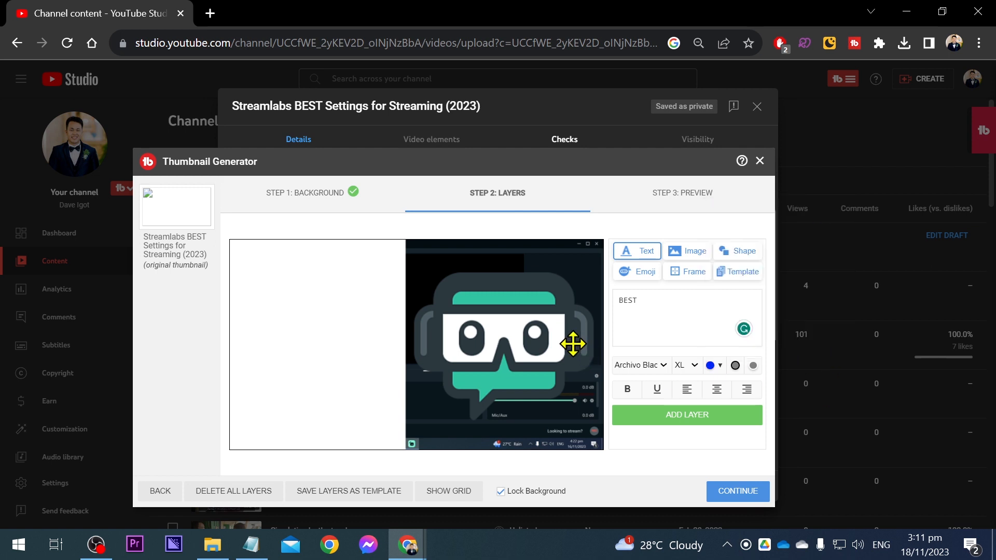
click(686, 418)
- Enlarge the "BEST" text slightly and position it across the upper part of the white rectangle
click(367, 289)
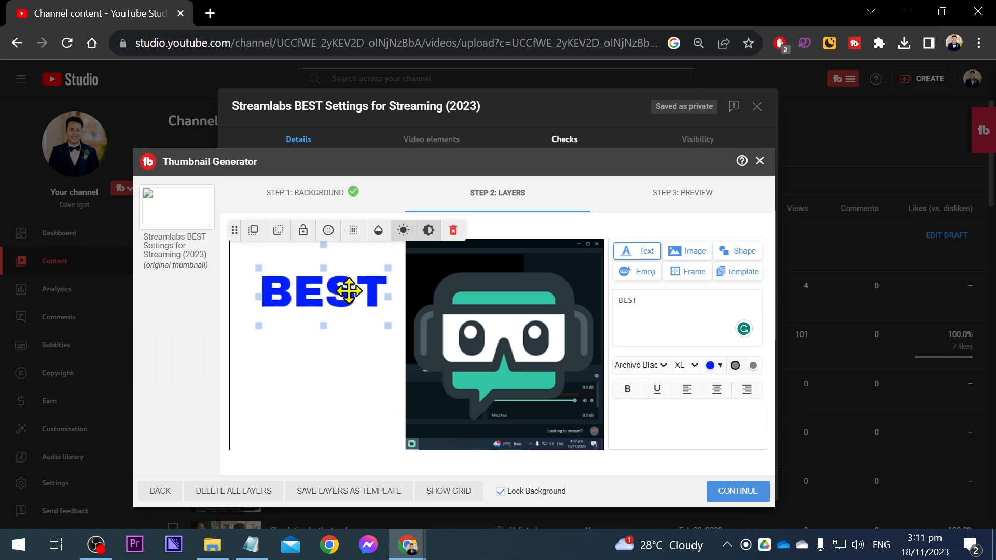
drag(366, 289, 334, 293)
drag(373, 322, 391, 334)
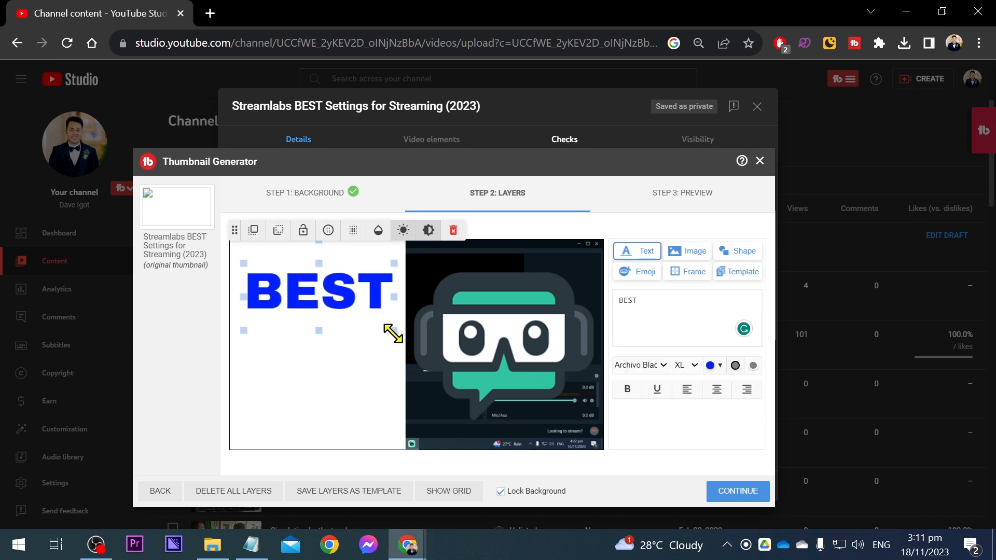
drag(351, 303, 352, 299)
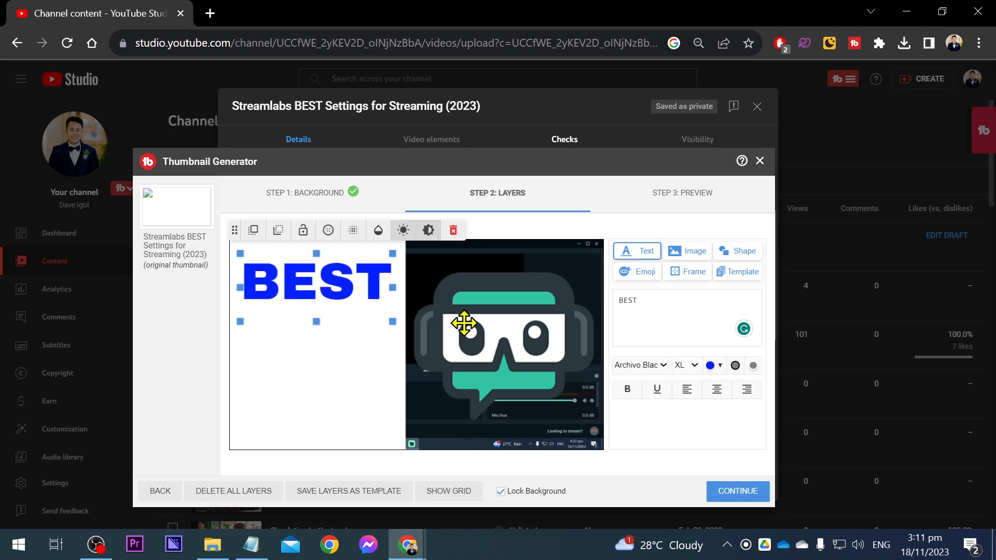
- Add a second blue text layer reading "SETTINGS" and place it directly beneath "BEST", starting at the thumbnail's left edge
click(628, 300)
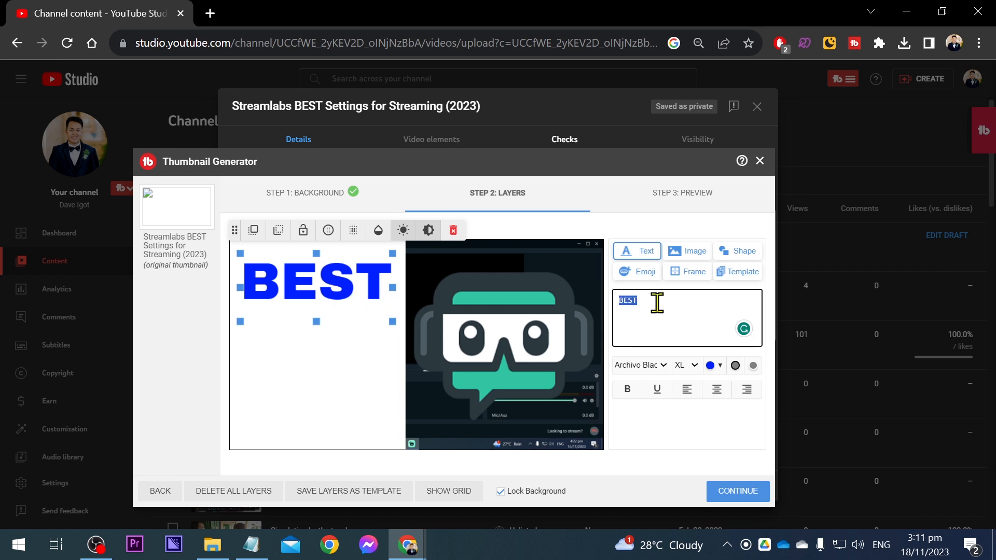
click(692, 253)
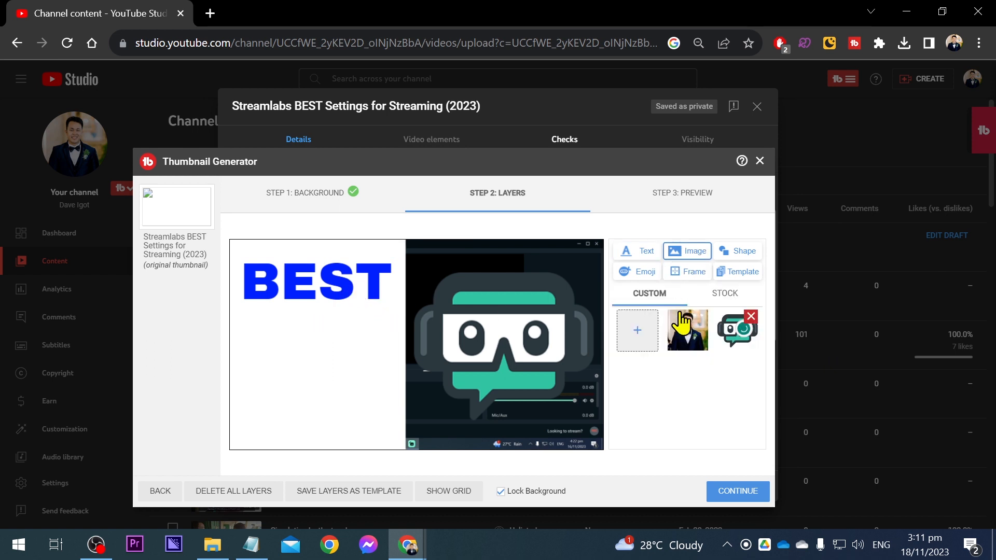
click(642, 253)
click(709, 318)
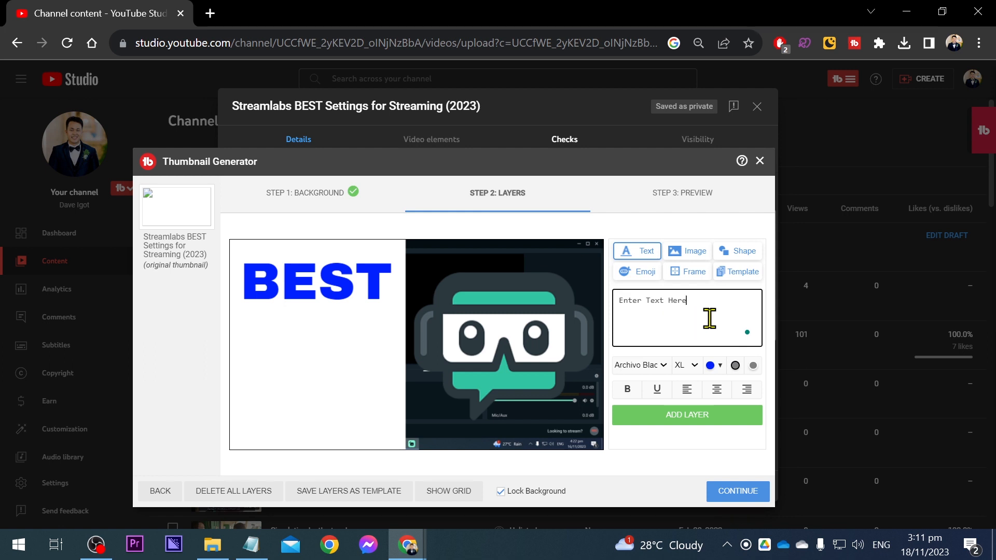
key(ctrl+a)
text(SET)
key(ctrl+a)
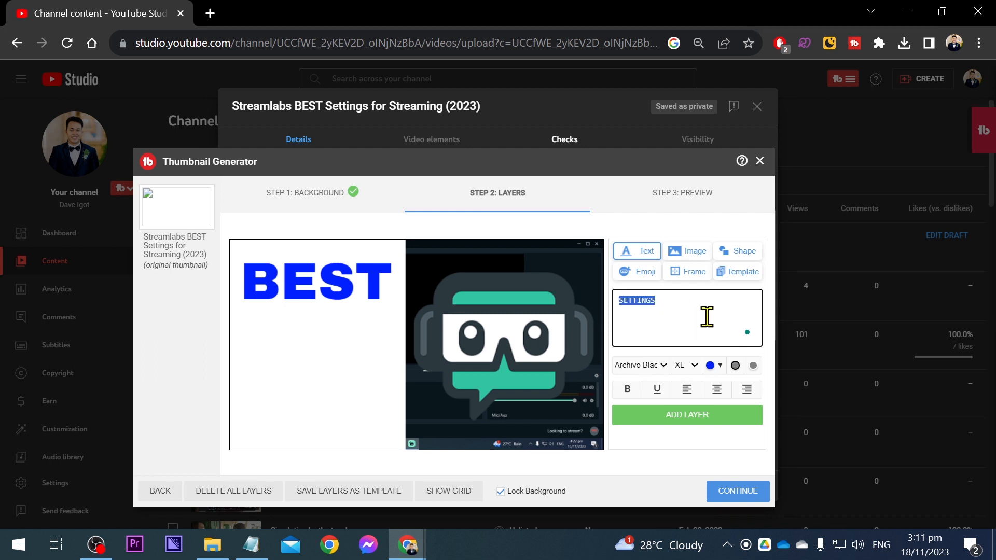
click(662, 424)
drag(414, 322, 383, 344)
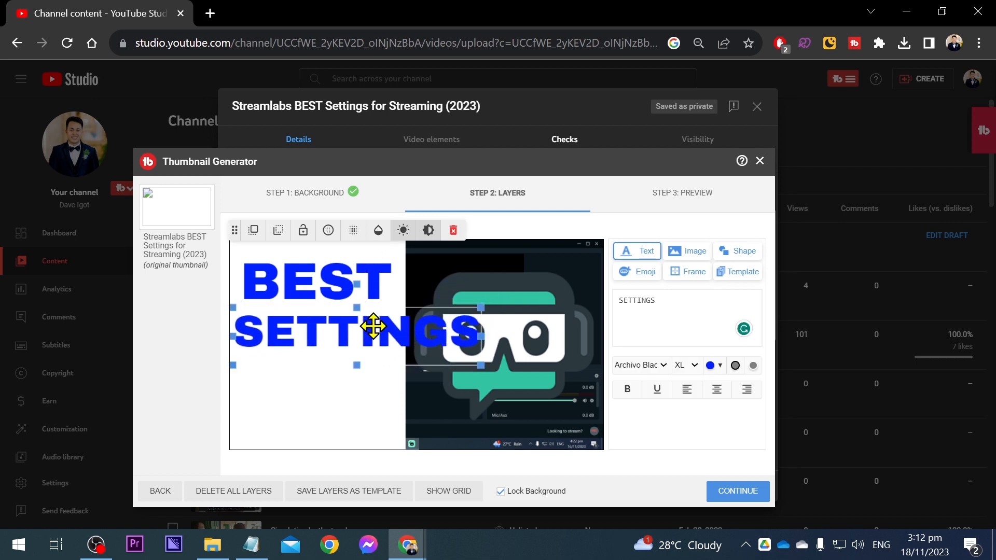
- Set the "SETTINGS" font to Anton, enlarge it to nearly the white rectangle's width, and move "BEST" closer above it
click(641, 366)
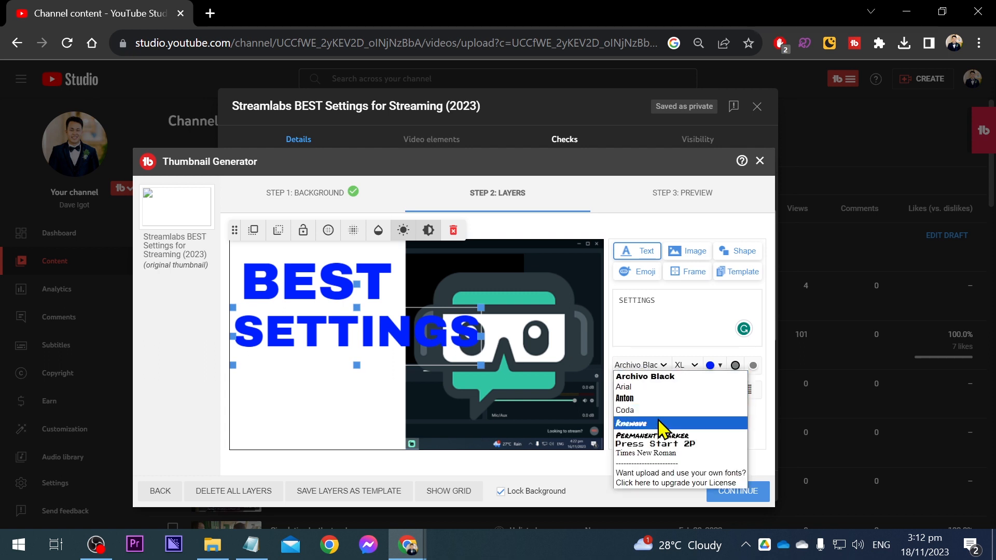
click(655, 399)
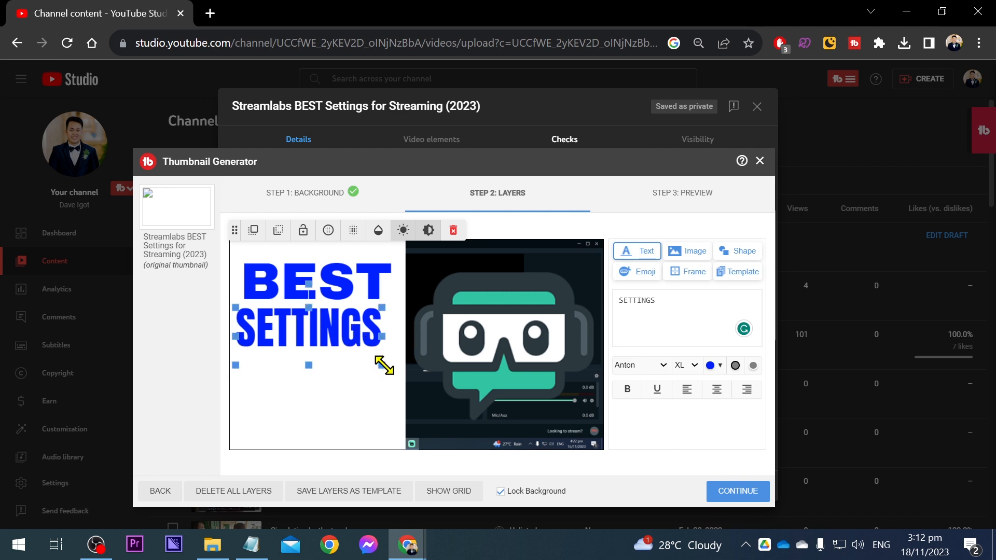
drag(382, 365, 396, 375)
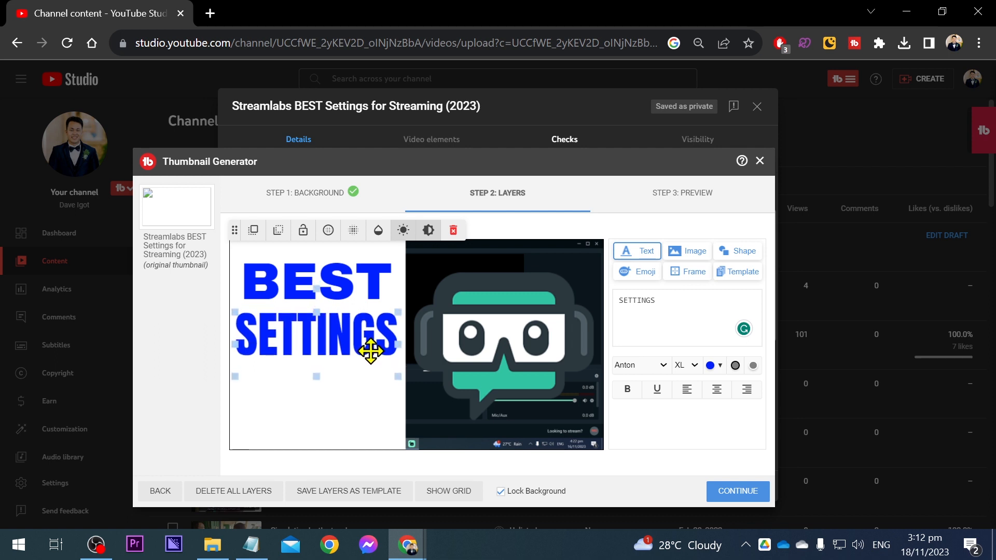
drag(361, 284, 367, 291)
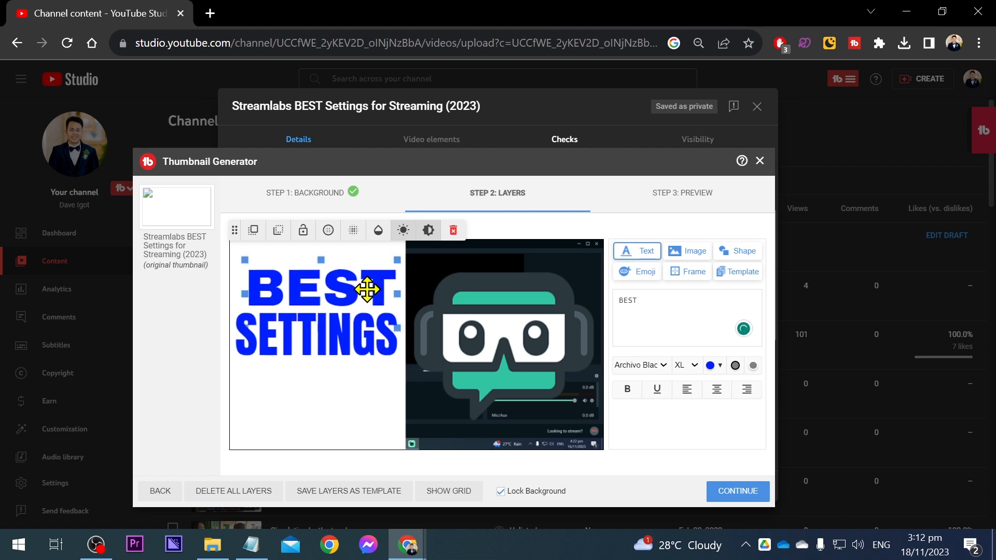
- Add a third text layer reading "STREAMING" in the Anton font, keeping the blue colour
click(652, 316)
click(671, 312)
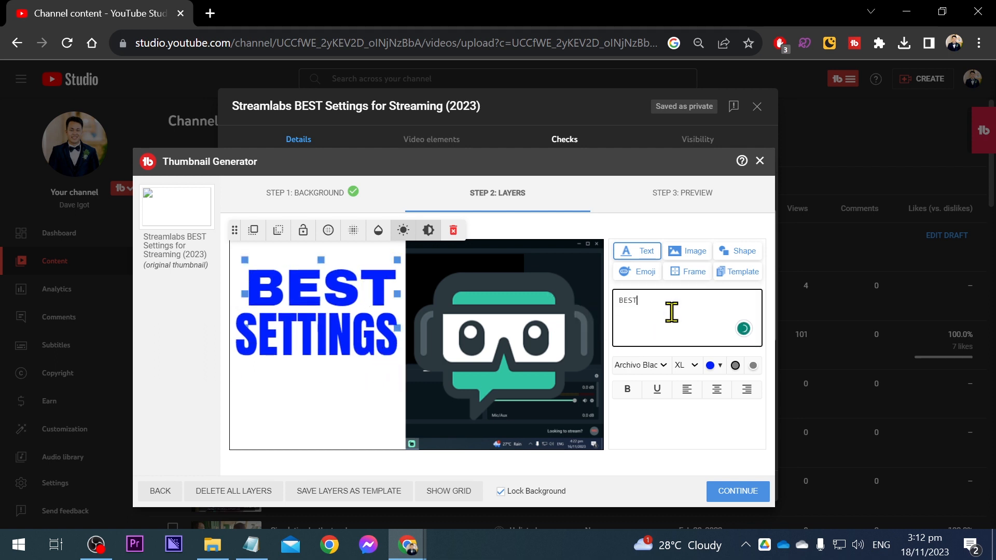
click(687, 252)
click(637, 251)
click(675, 334)
text(STREAMING)
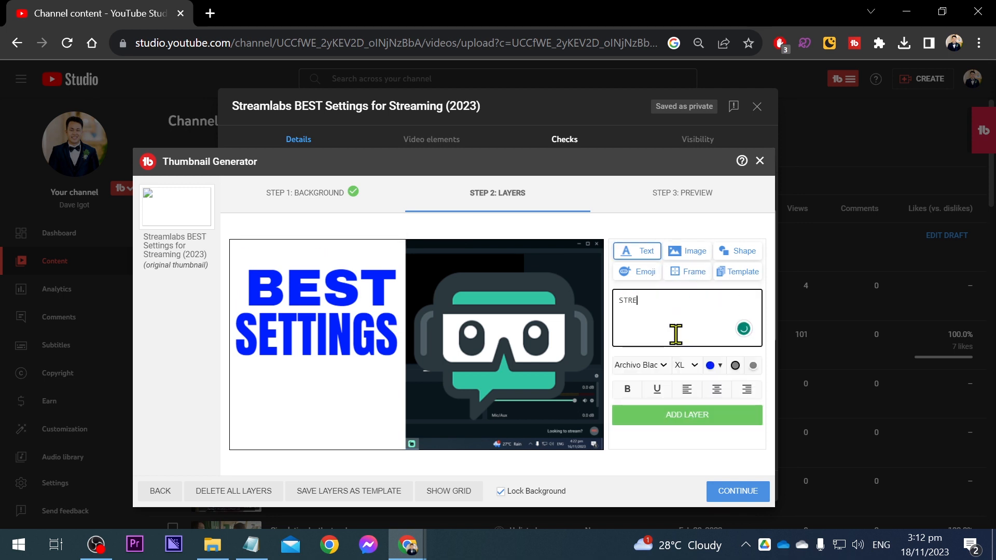
click(656, 368)
click(658, 398)
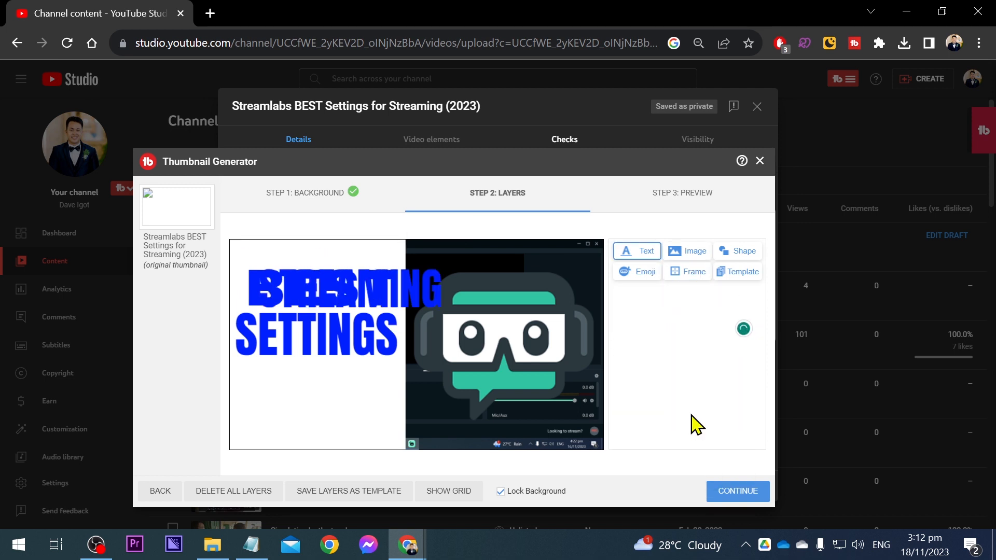
- Place "STREAMING" directly beneath "SETTINGS" and shrink it to fit within the white rectangle
drag(381, 303, 327, 391)
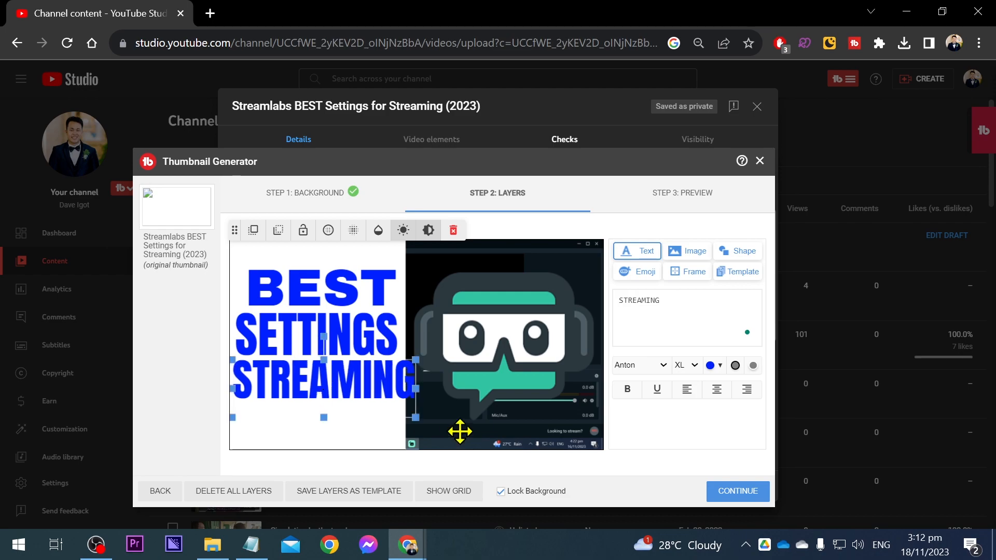
click(410, 409)
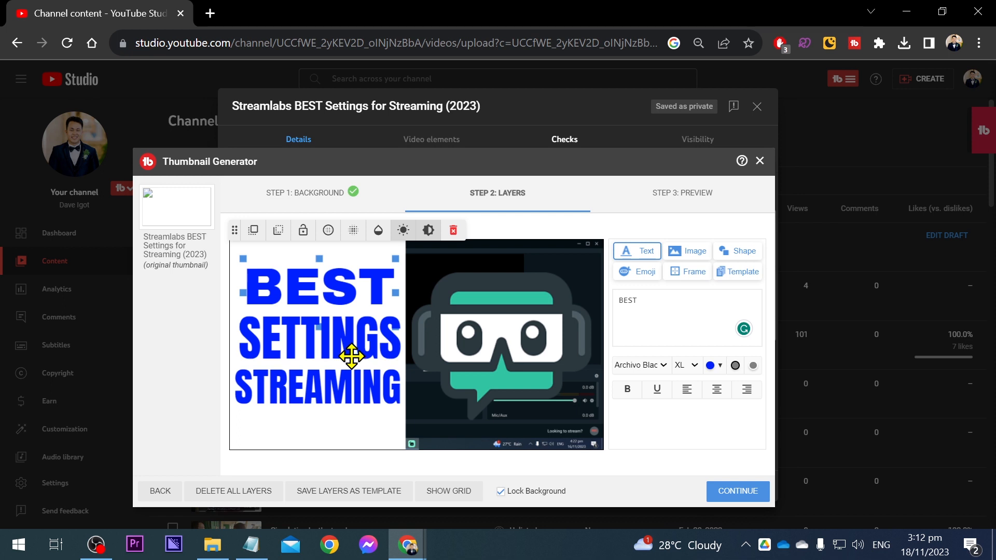
click(340, 345)
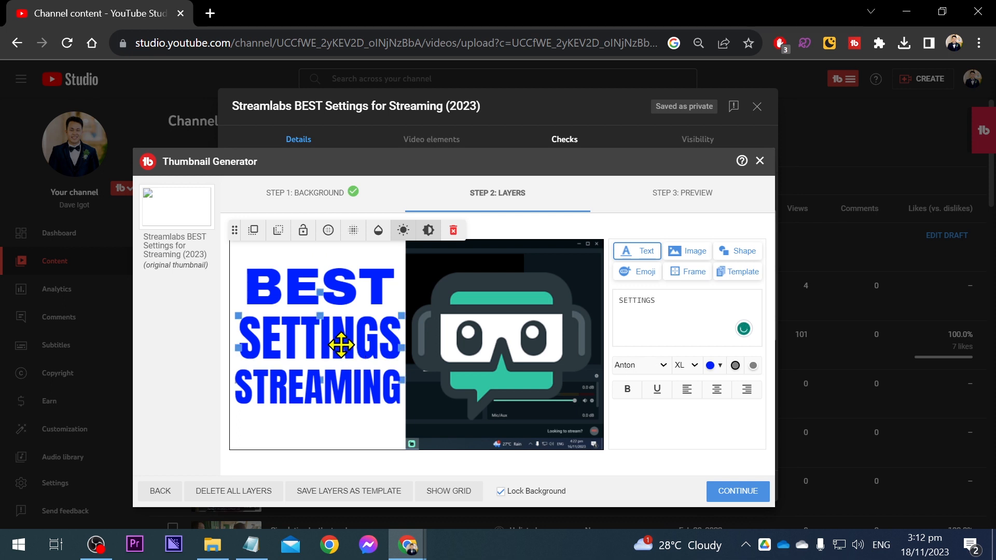
click(338, 338)
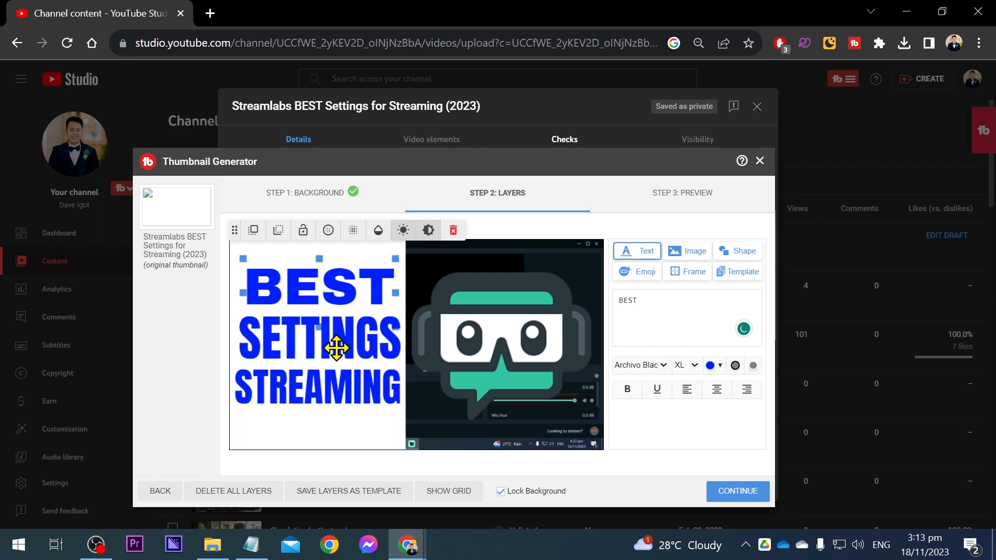
- Change the "SETTINGS" and "STREAMING" text colour to black and nudge the blue "BEST" slightly left
click(336, 347)
click(719, 366)
click(827, 347)
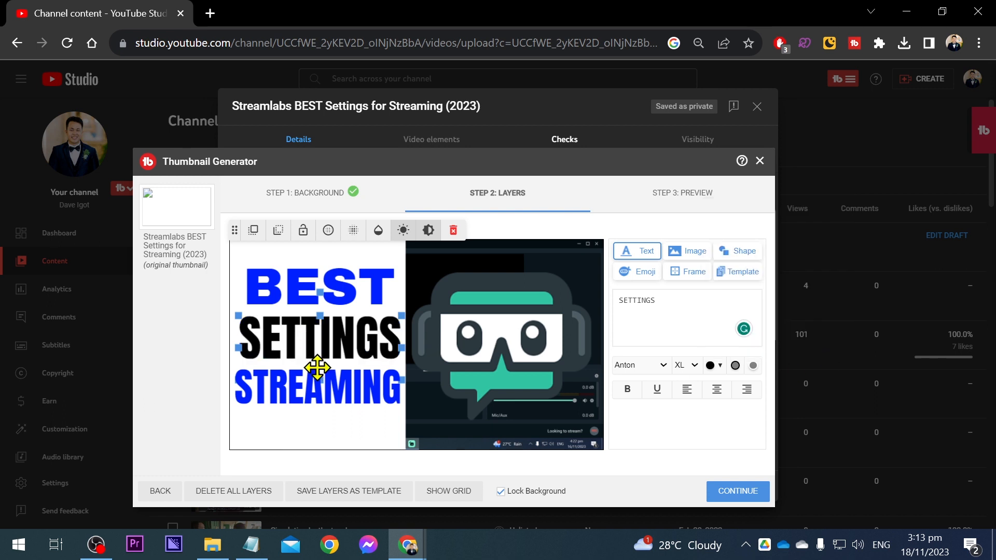
click(316, 367)
click(719, 366)
click(805, 310)
click(827, 347)
click(320, 289)
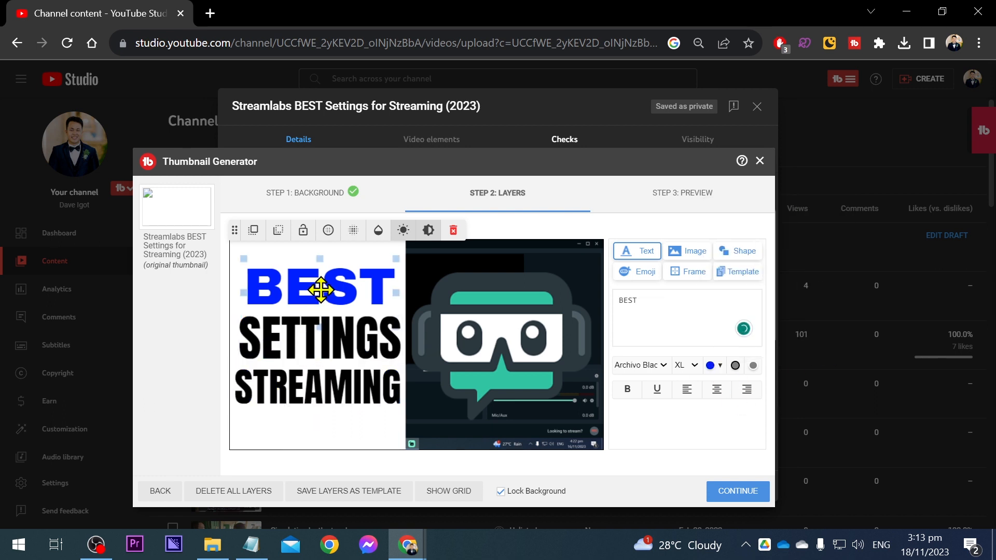
drag(321, 288, 317, 289)
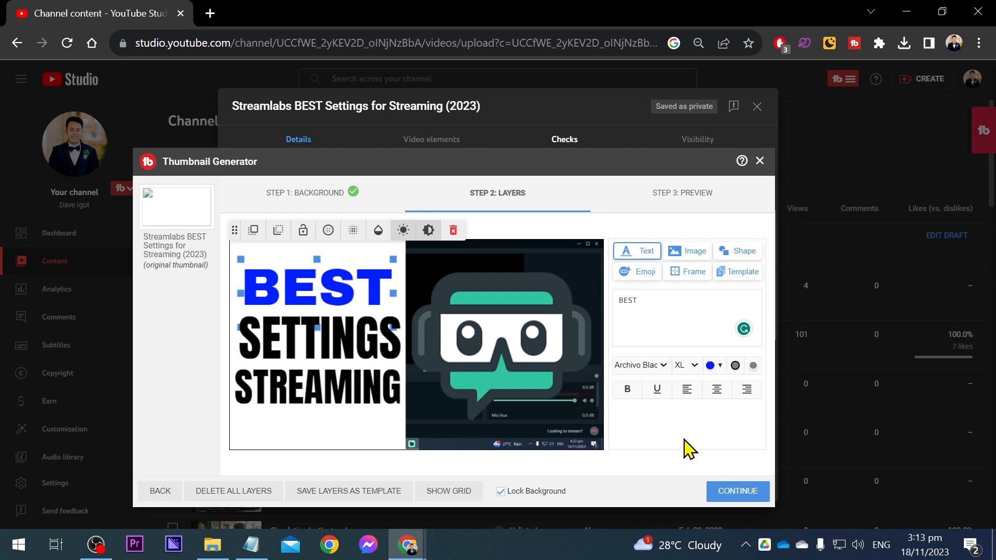
- Continue to the thumbnail preview, then save and publish the thumbnail to the video
click(737, 491)
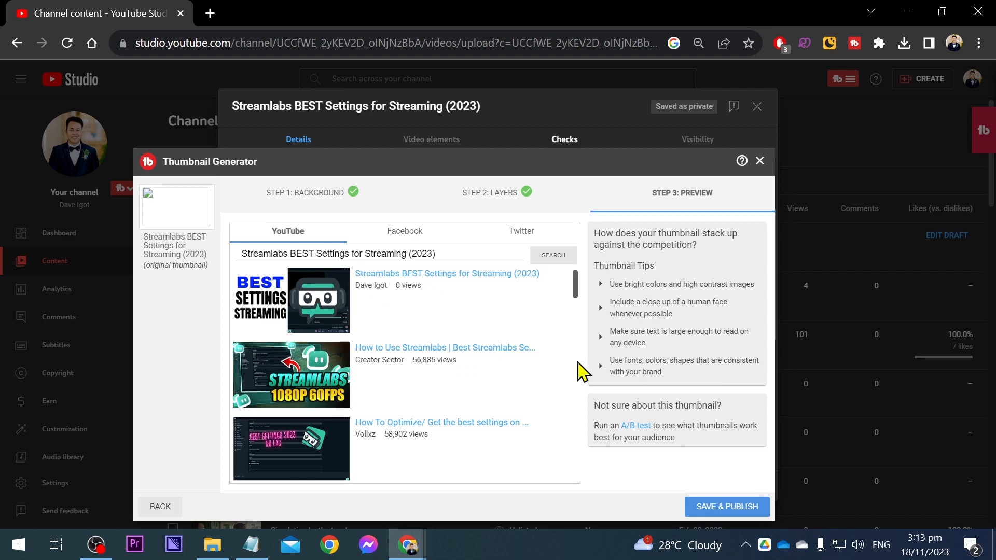
click(716, 506)
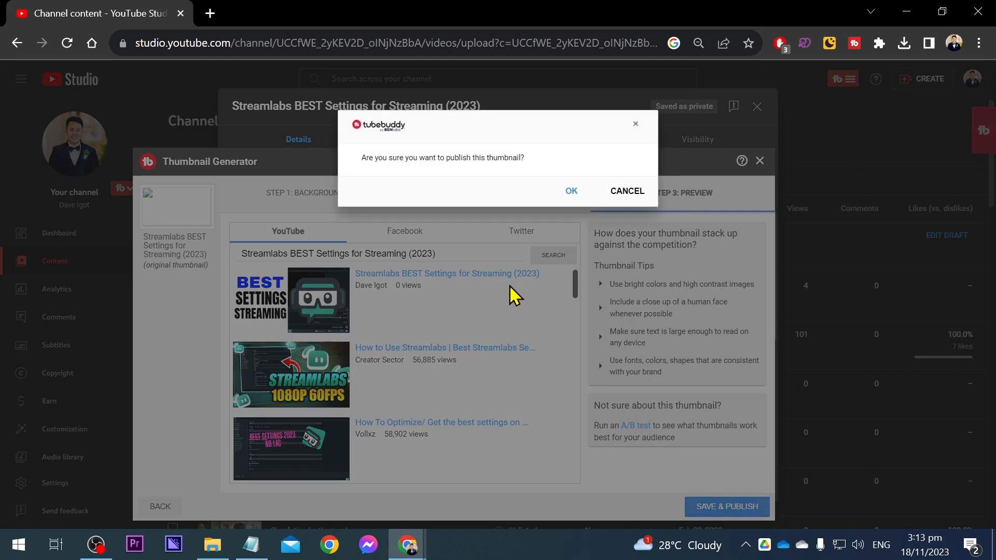
click(571, 192)
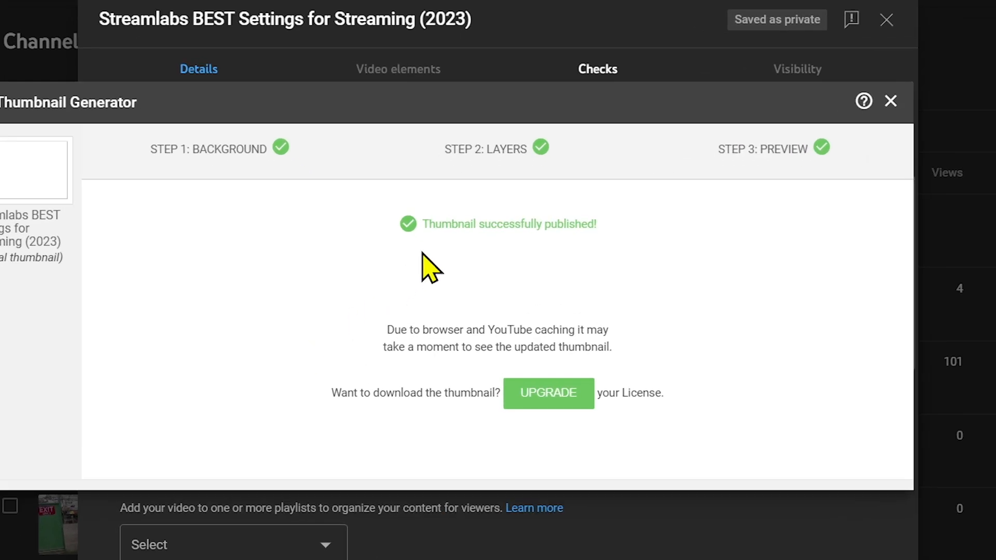
- Leave the Thumbnail Generator and check the custom thumbnail on the video's Details page
drag(458, 224, 609, 228)
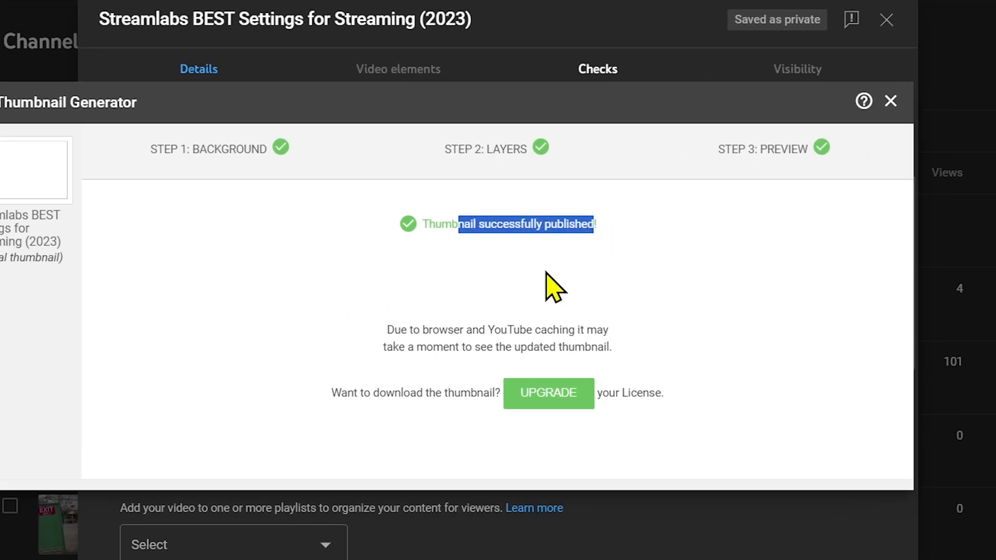
drag(422, 330, 602, 332)
click(600, 334)
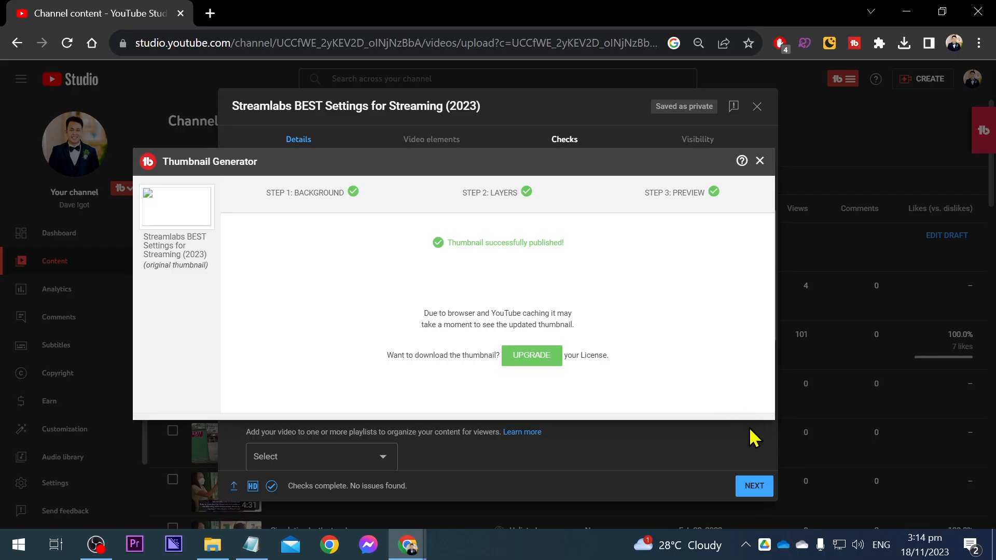
click(760, 490)
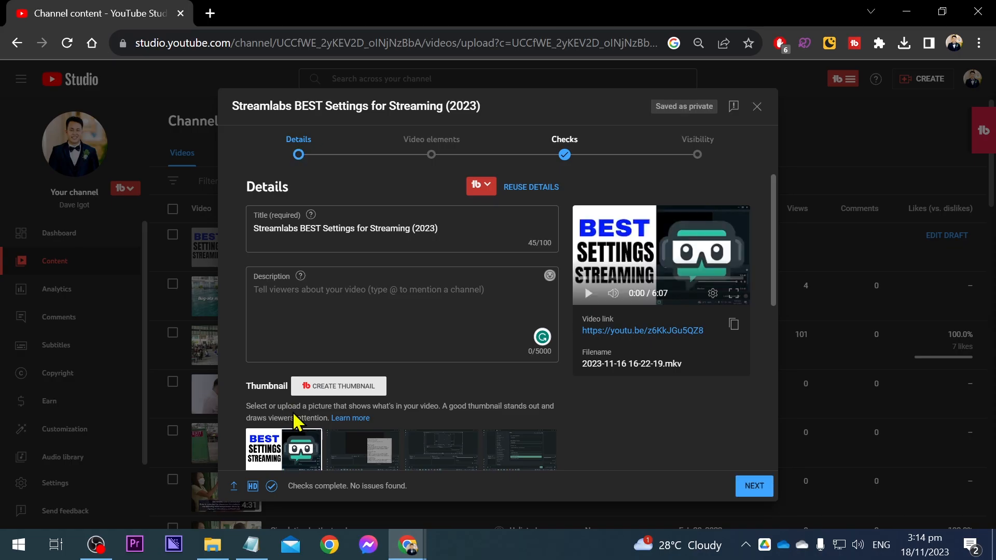
scroll(344, 311, down, 2)
scroll(348, 310, up, 2)
- Open the TubeBuddy menu from the YouTube video page and browse its Popular Tools & Features
key(alt+Tab)
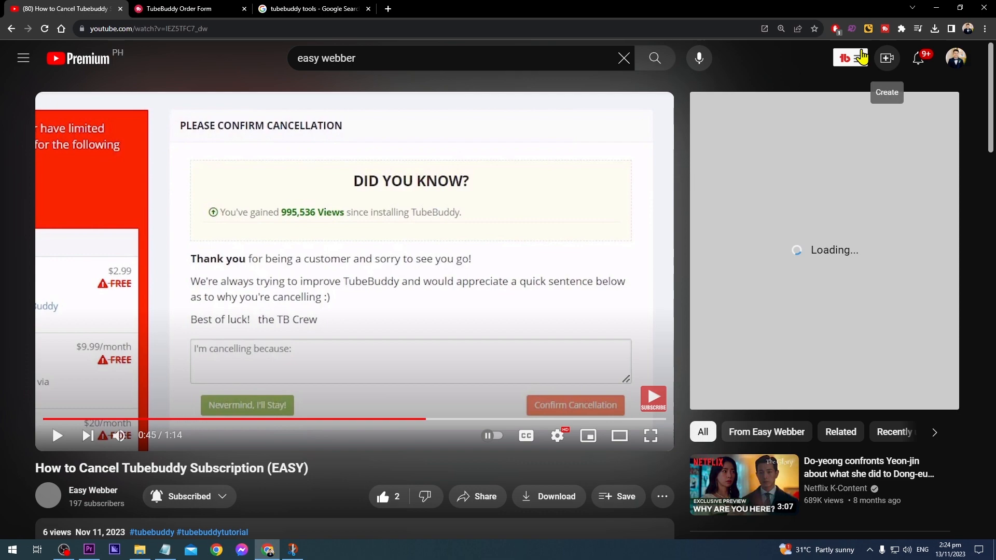
click(851, 55)
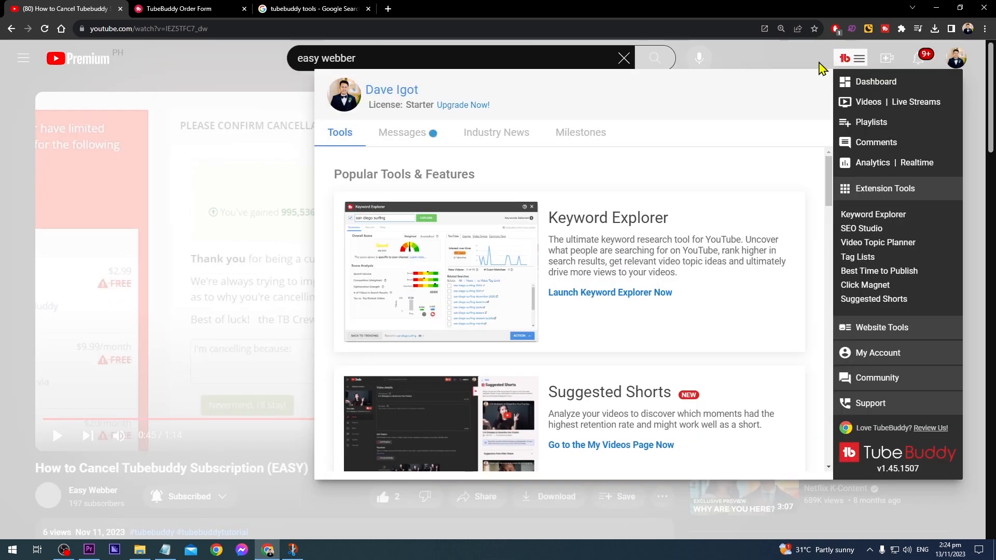
scroll(231, 145, down, 15)
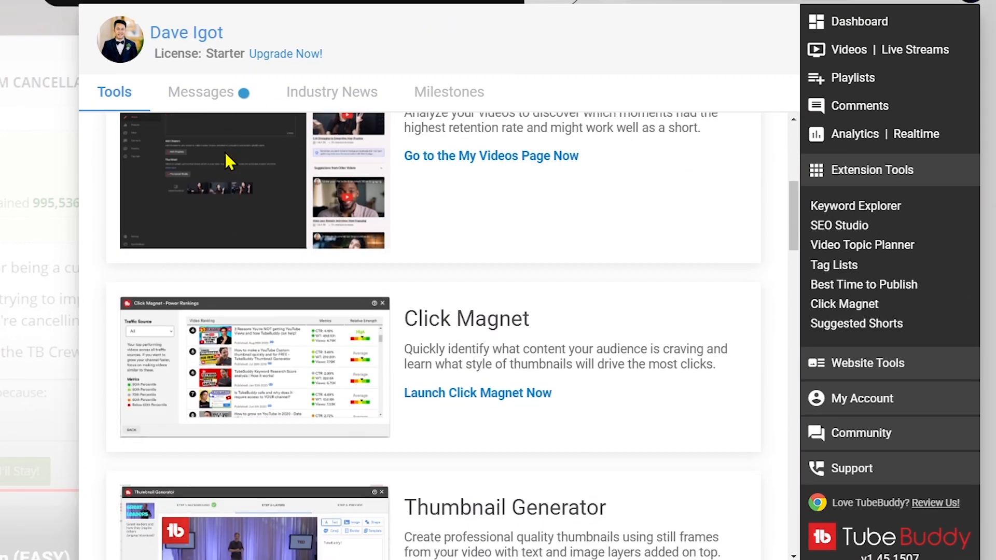
scroll(227, 162, down, 8)
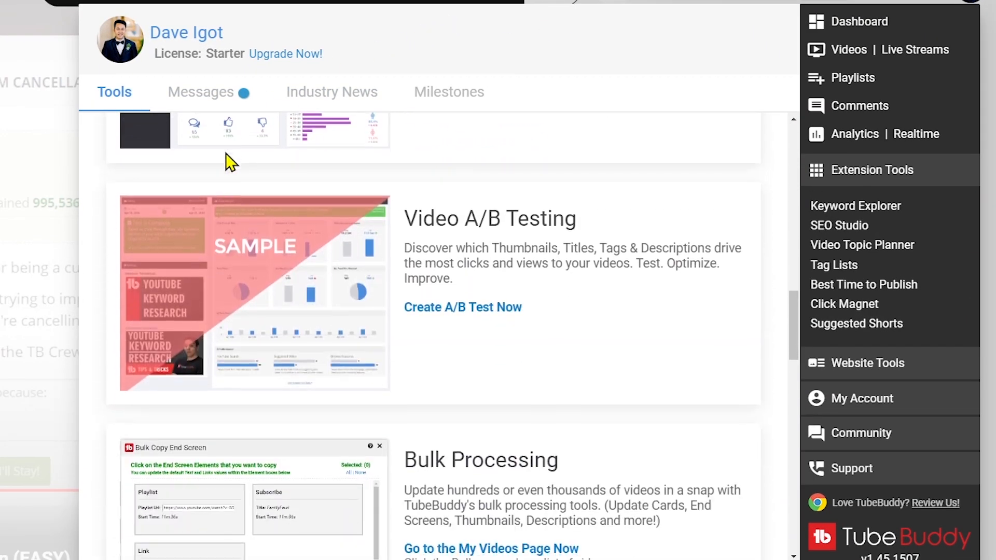
click(859, 206)
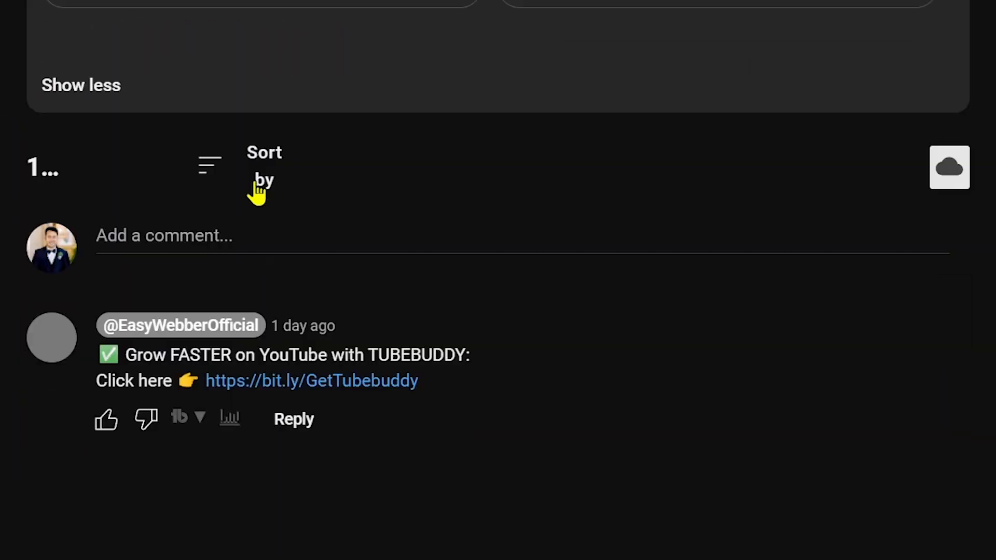
- Follow the TubeBuddy link in the channel's comment and look over the TubeBuddy pricing plans
scroll(256, 194, down, 3)
click(307, 136)
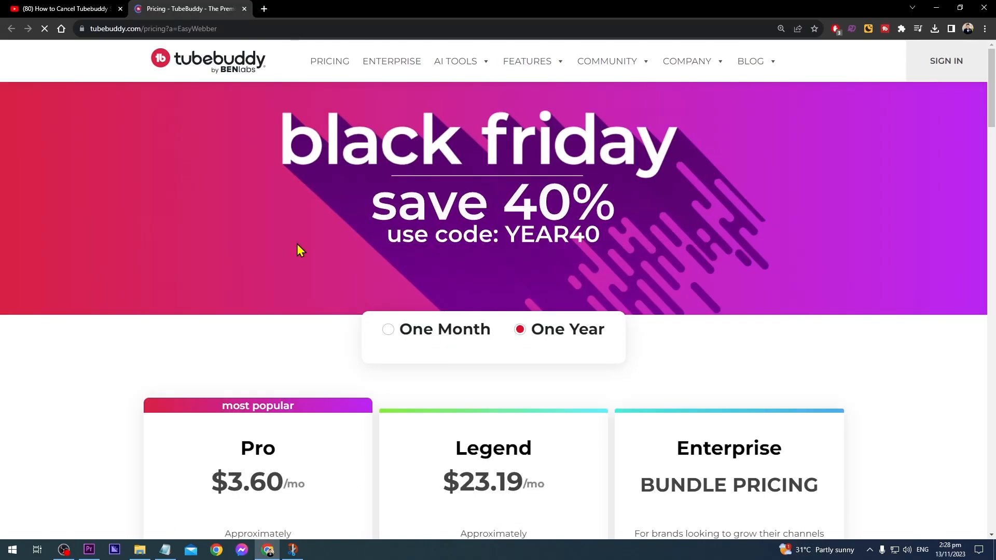
scroll(298, 248, down, 5)
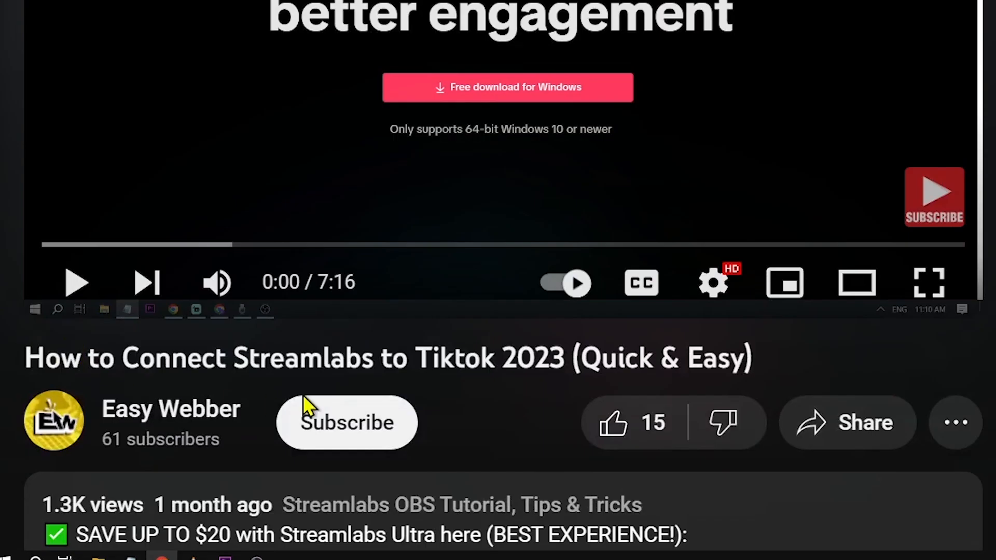
- Subscribe to the Easy Webber channel with All notifications and like the Streamlabs to Tiktok video
click(306, 410)
click(477, 425)
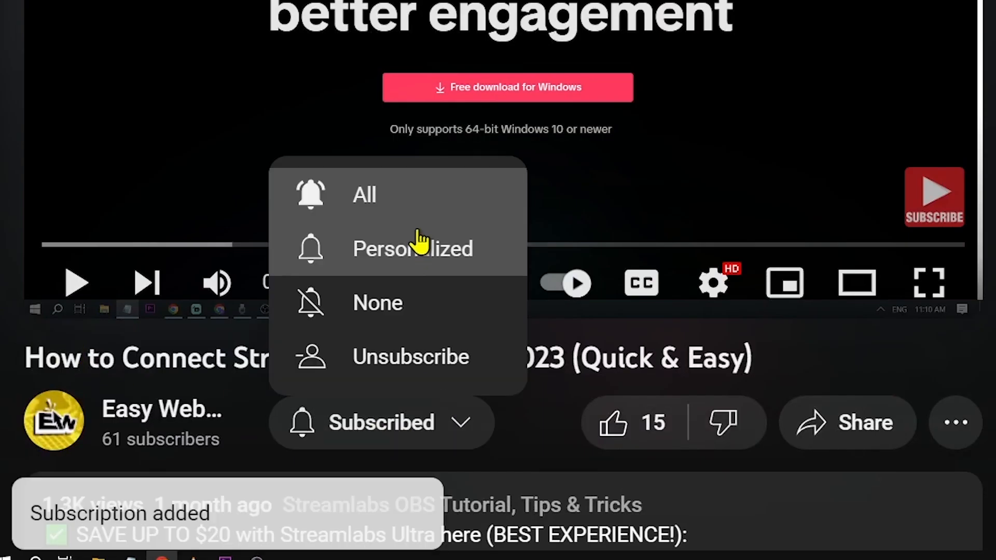
click(420, 210)
click(654, 436)
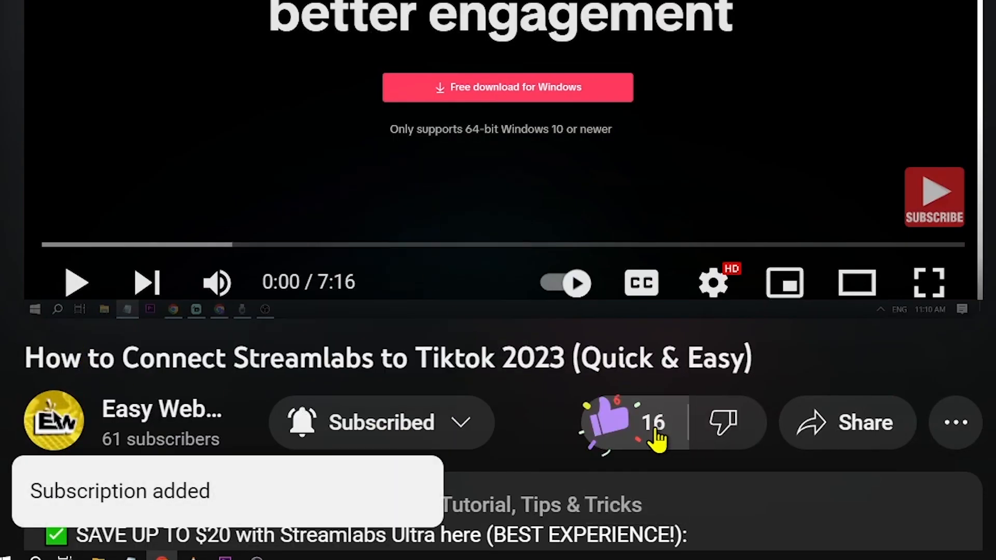